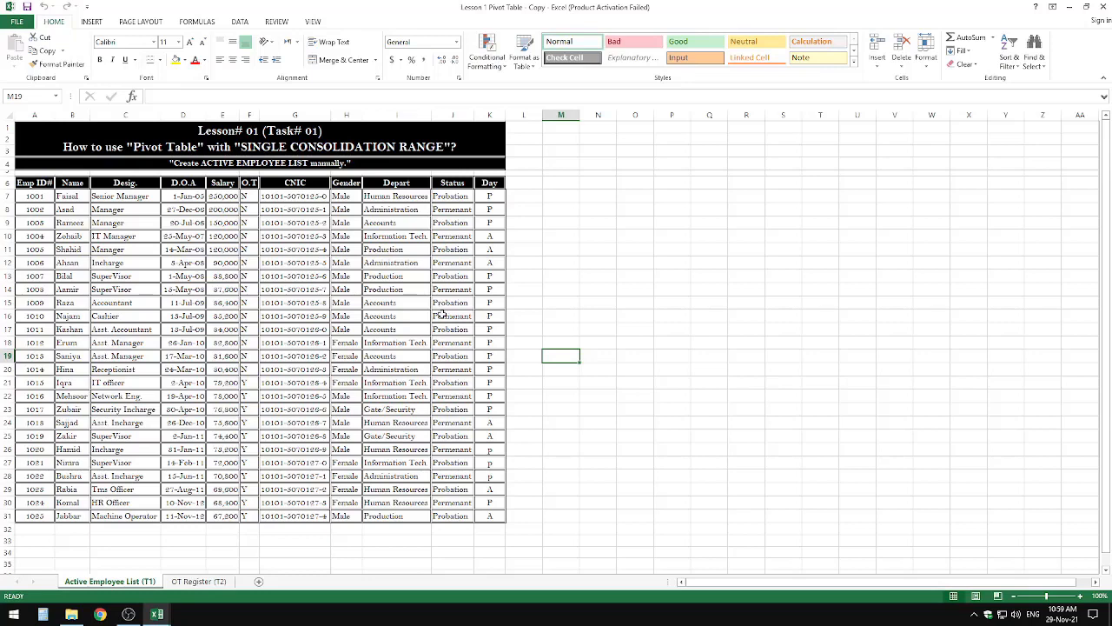
Step: Examine the full extent of the employee table, from the Emp ID# header to the last Day entry (A6:K31)
{"action": "double_click", "coordinate": [137, 147]}
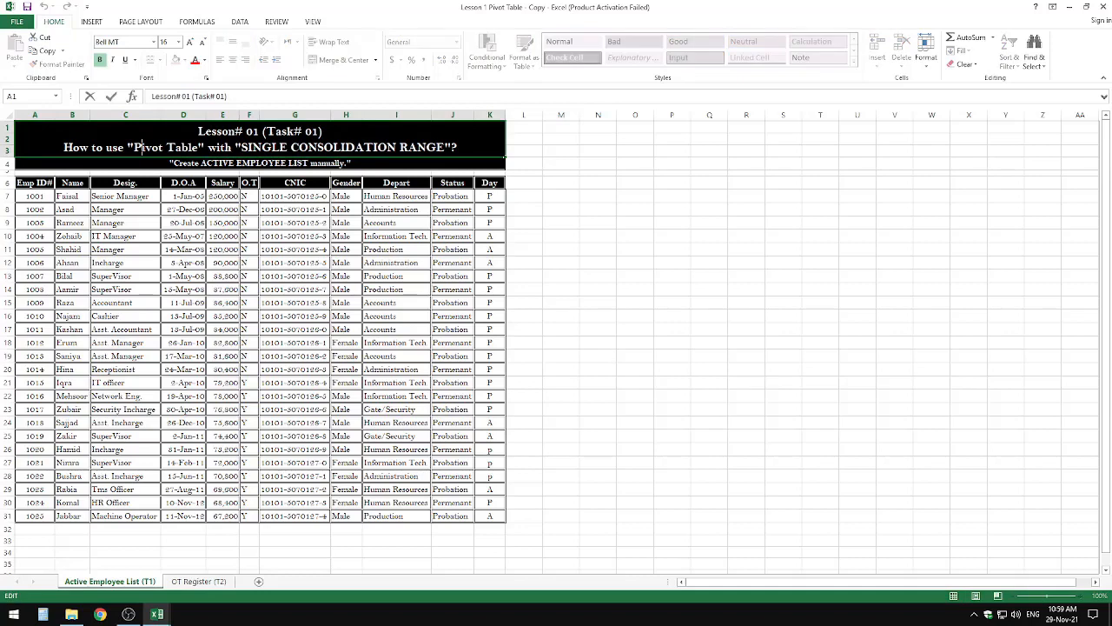
{"action": "left_click", "coordinate": [88, 23]}
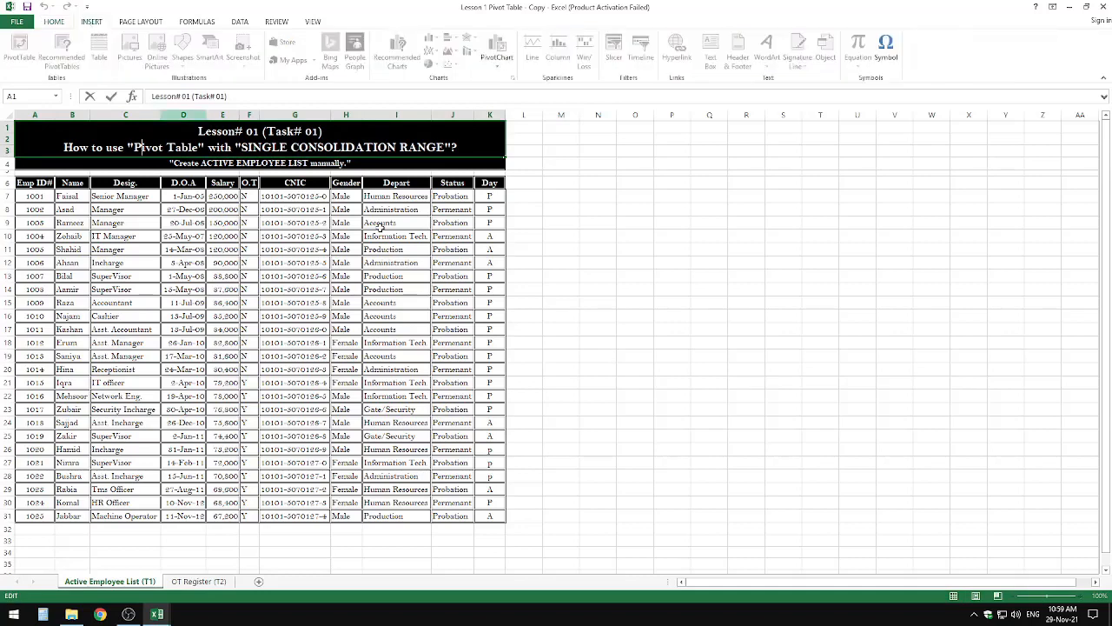
{"action": "left_click", "coordinate": [617, 286]}
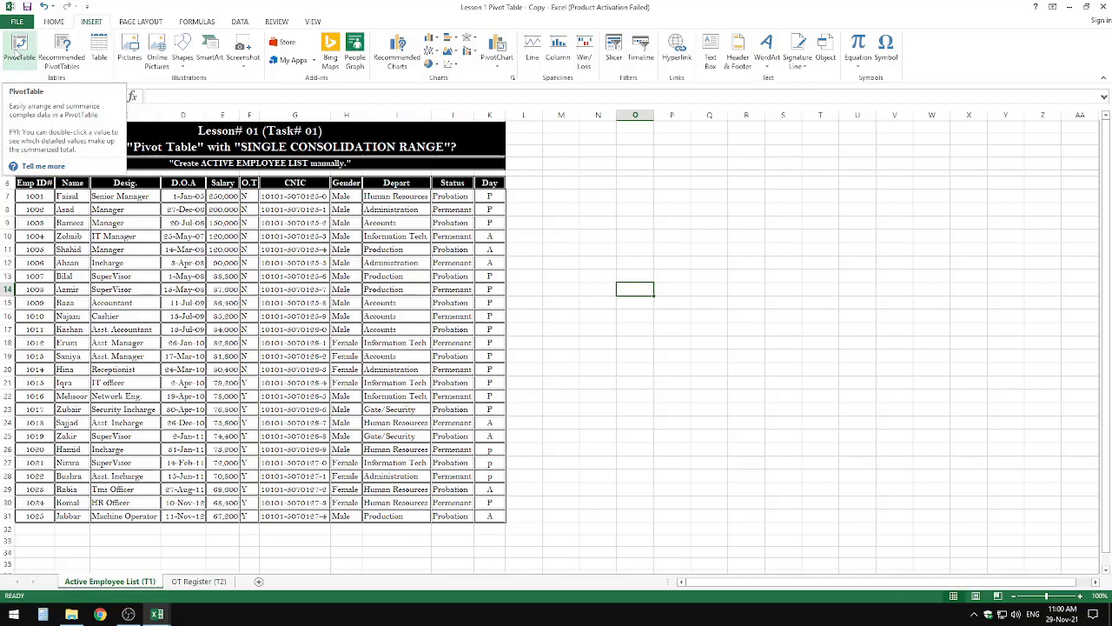
{"action": "left_click", "coordinate": [360, 331]}
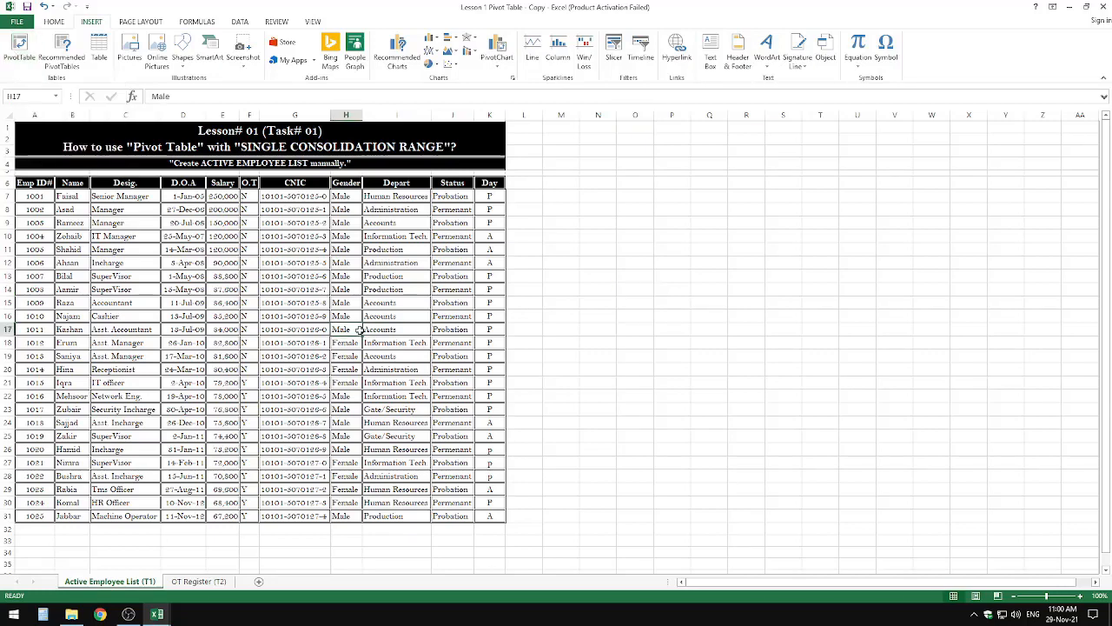
{"action": "left_click_drag", "start_coordinate": [42, 183], "coordinate": [499, 519]}
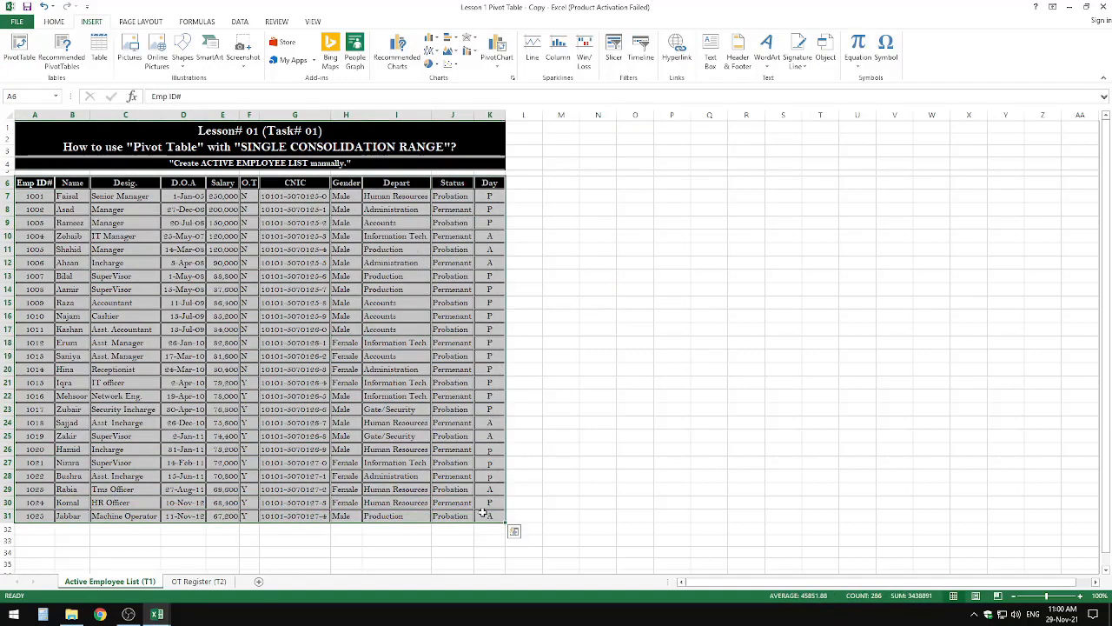
{"action": "left_click", "coordinate": [57, 238]}
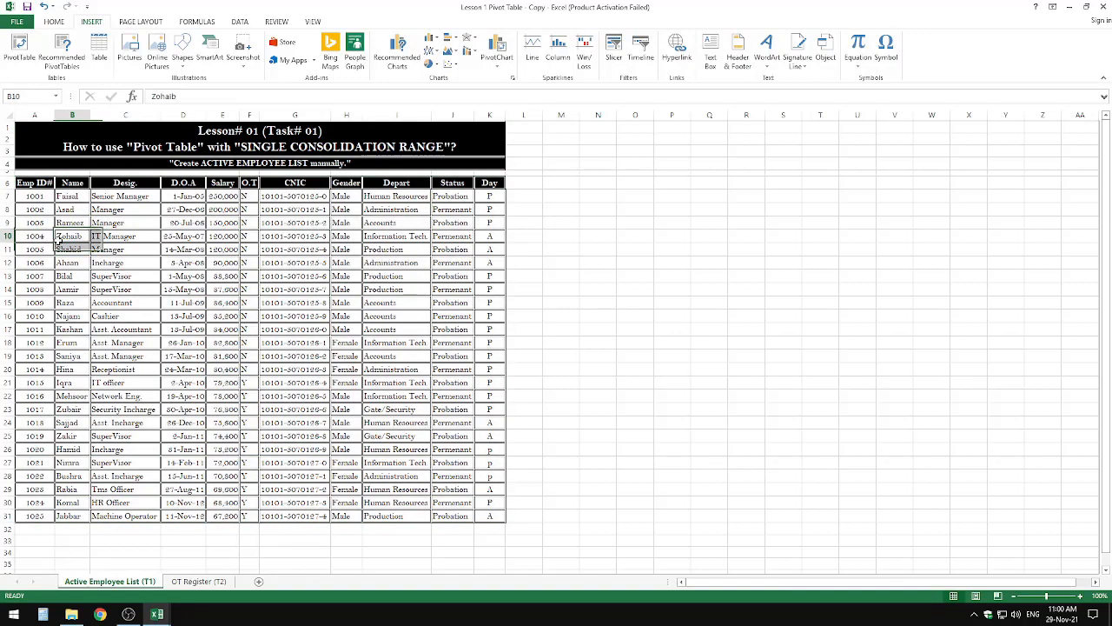
{"action": "left_click_drag", "start_coordinate": [39, 183], "coordinate": [477, 513]}
{"action": "left_click", "coordinate": [562, 502]}
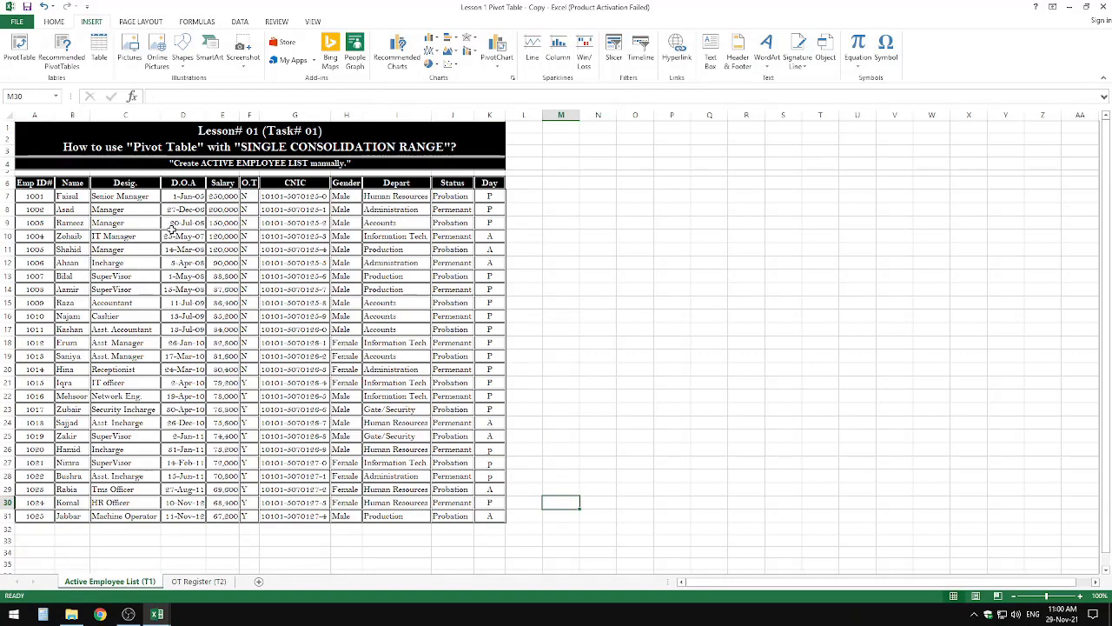
Step: Examine the Day and D.O.A columns of the employee list, and its complete range including the headers
{"action": "left_click", "coordinate": [489, 198]}
{"action": "left_click_drag", "start_coordinate": [488, 206], "coordinate": [488, 519]}
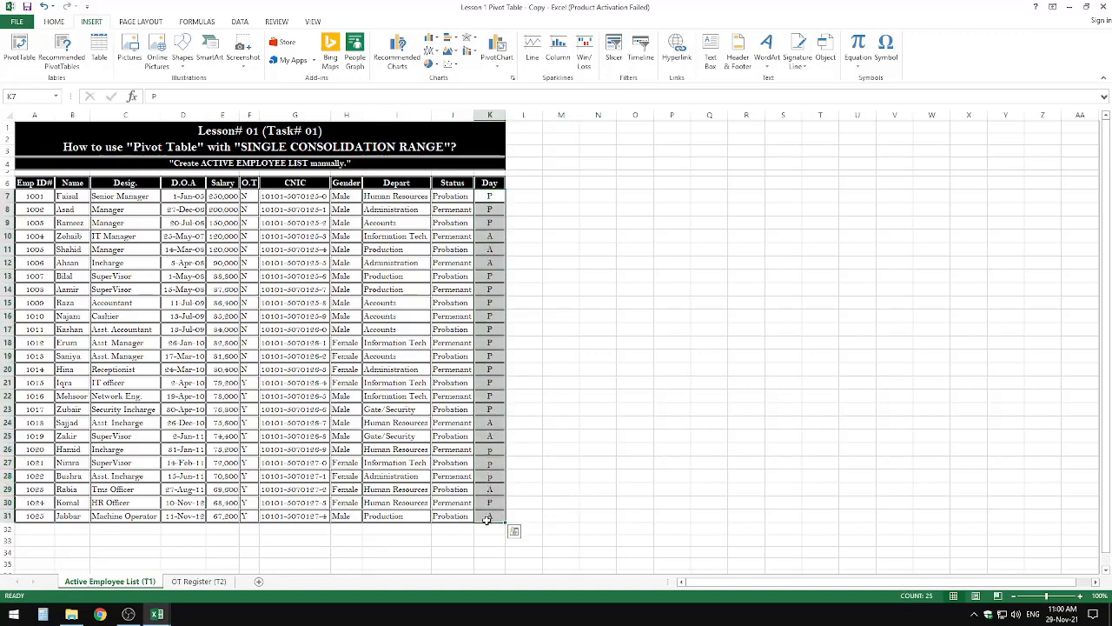
{"action": "left_click", "coordinate": [310, 408]}
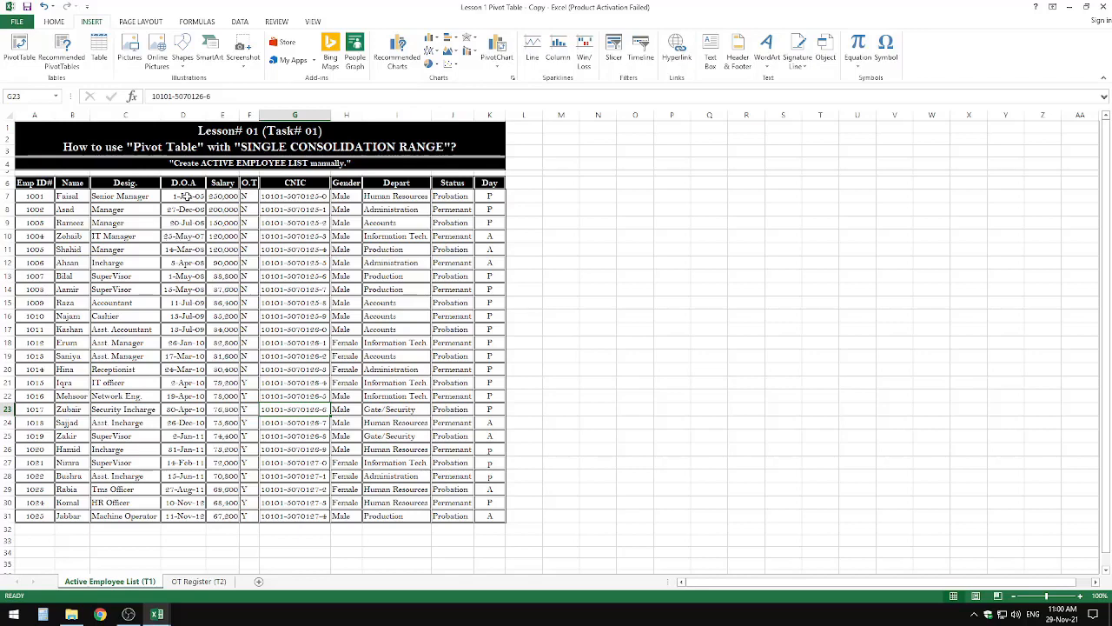
{"action": "left_click_drag", "start_coordinate": [187, 198], "coordinate": [184, 516]}
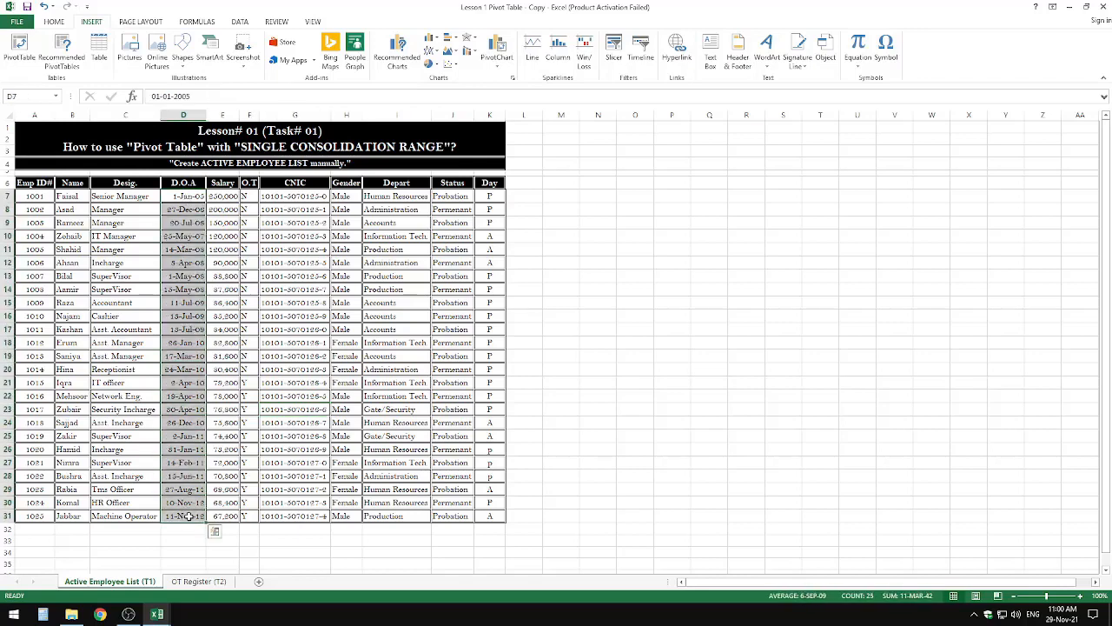
{"action": "left_click", "coordinate": [492, 516]}
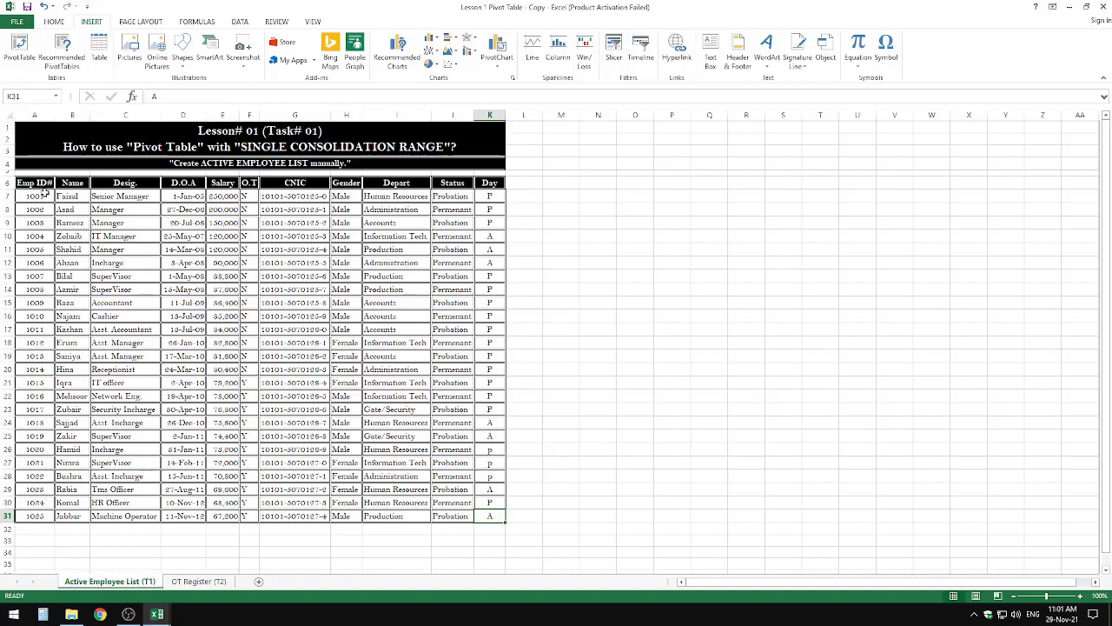
{"action": "left_click_drag", "start_coordinate": [44, 185], "coordinate": [491, 519]}
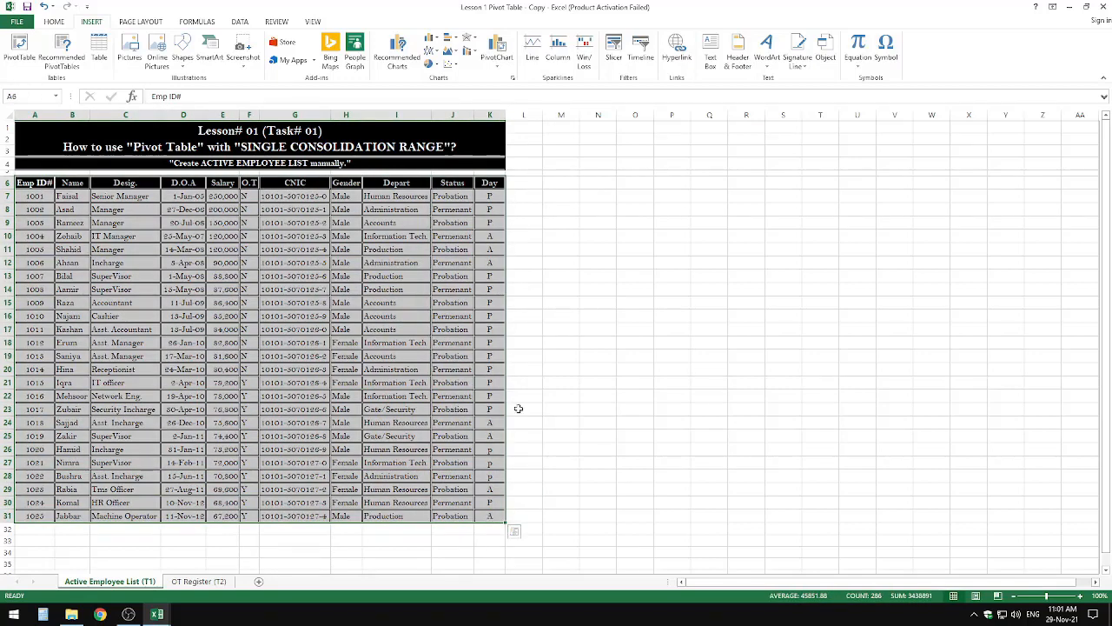
{"action": "left_click", "coordinate": [578, 372]}
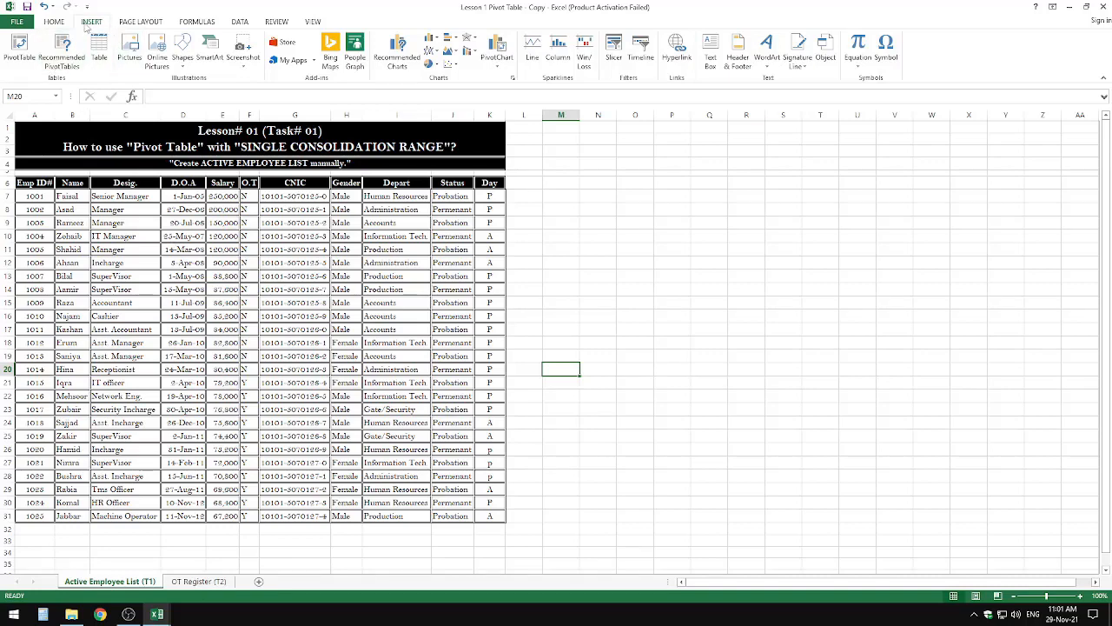
Step: Create a PivotTable on a new worksheet from range A6:K31 of the Active Employee List (T1) sheet and show the new sheet
{"action": "left_click", "coordinate": [19, 67]}
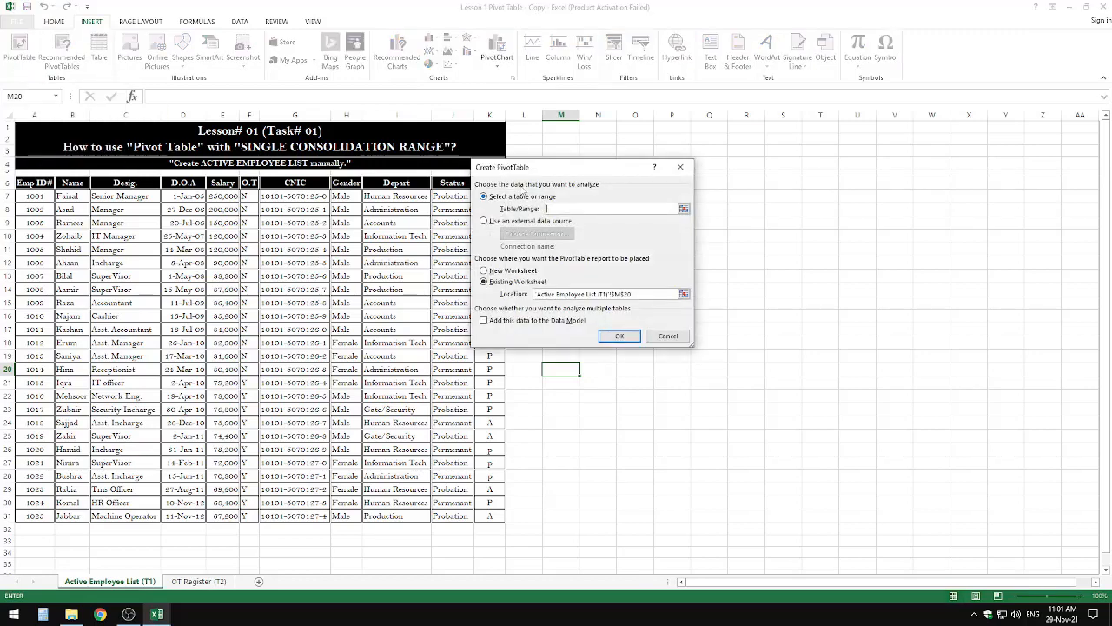
{"action": "left_click_drag", "start_coordinate": [521, 167], "coordinate": [588, 199]}
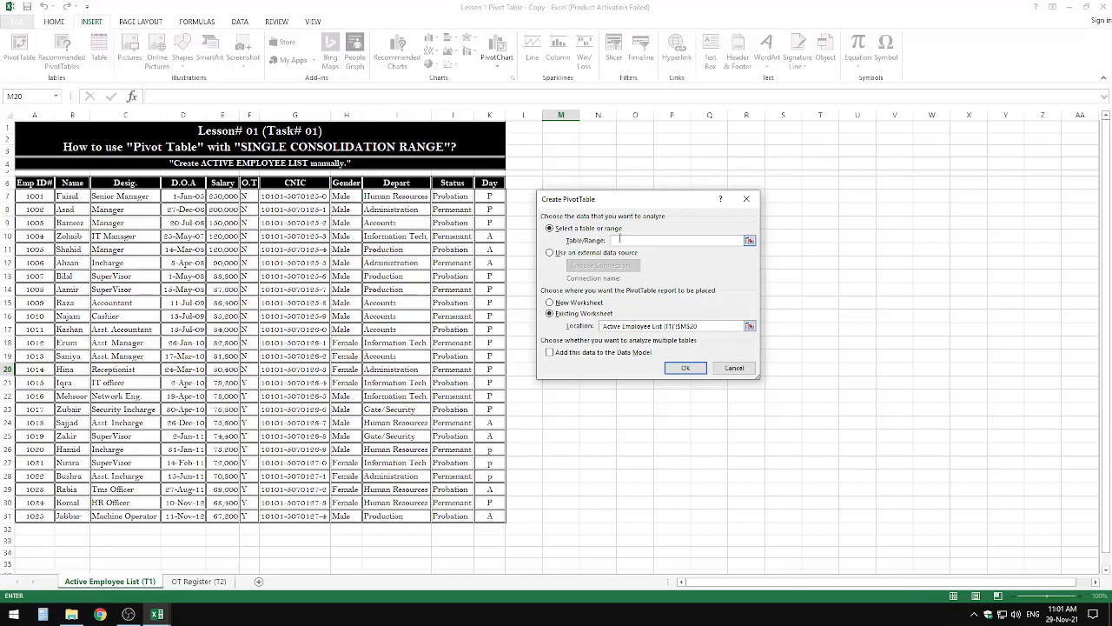
{"action": "left_click_drag", "start_coordinate": [34, 184], "coordinate": [492, 517]}
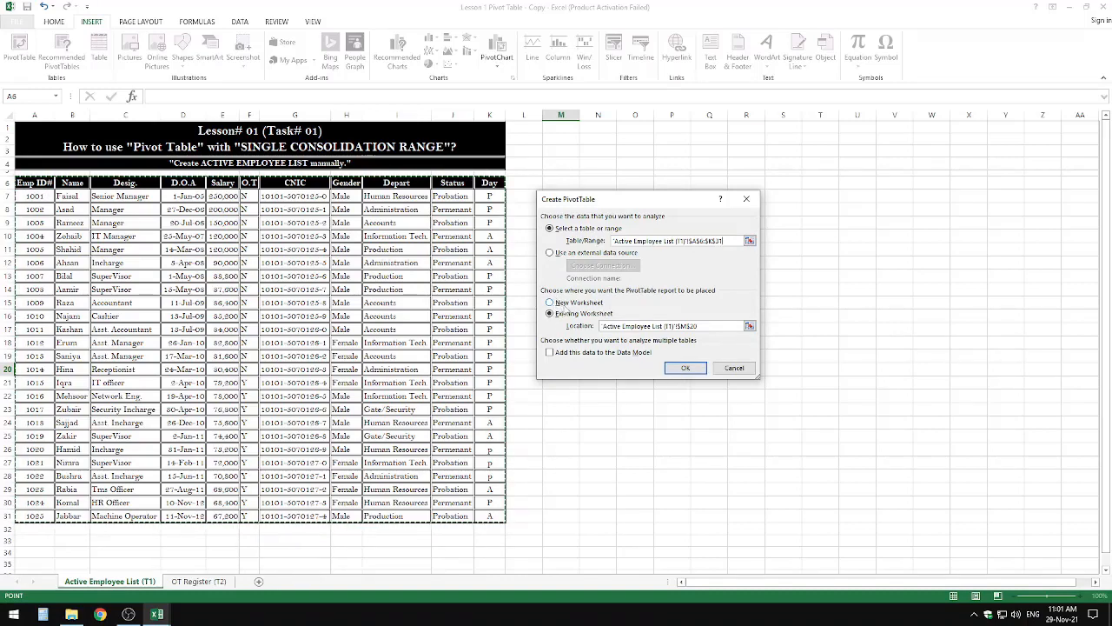
{"action": "left_click", "coordinate": [565, 313]}
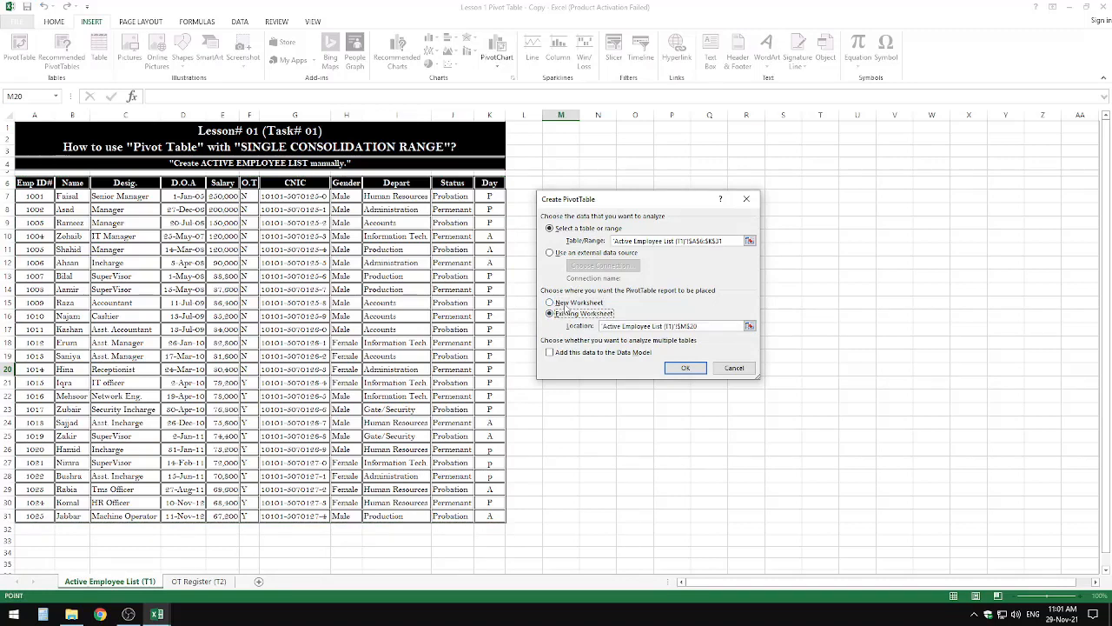
{"action": "left_click", "coordinate": [565, 304]}
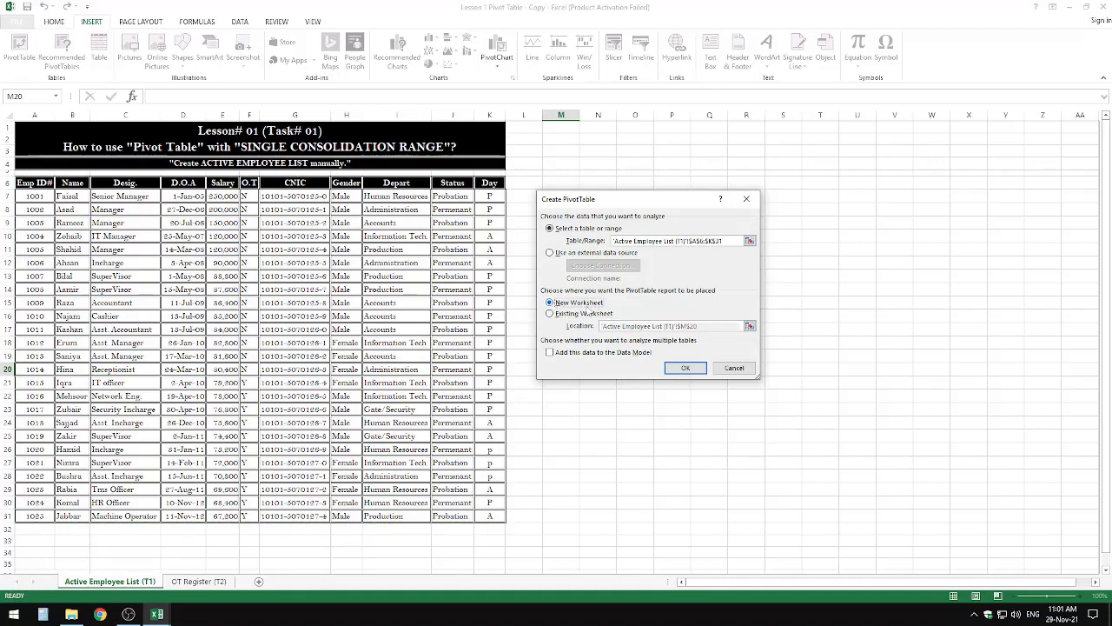
{"action": "left_click", "coordinate": [686, 369]}
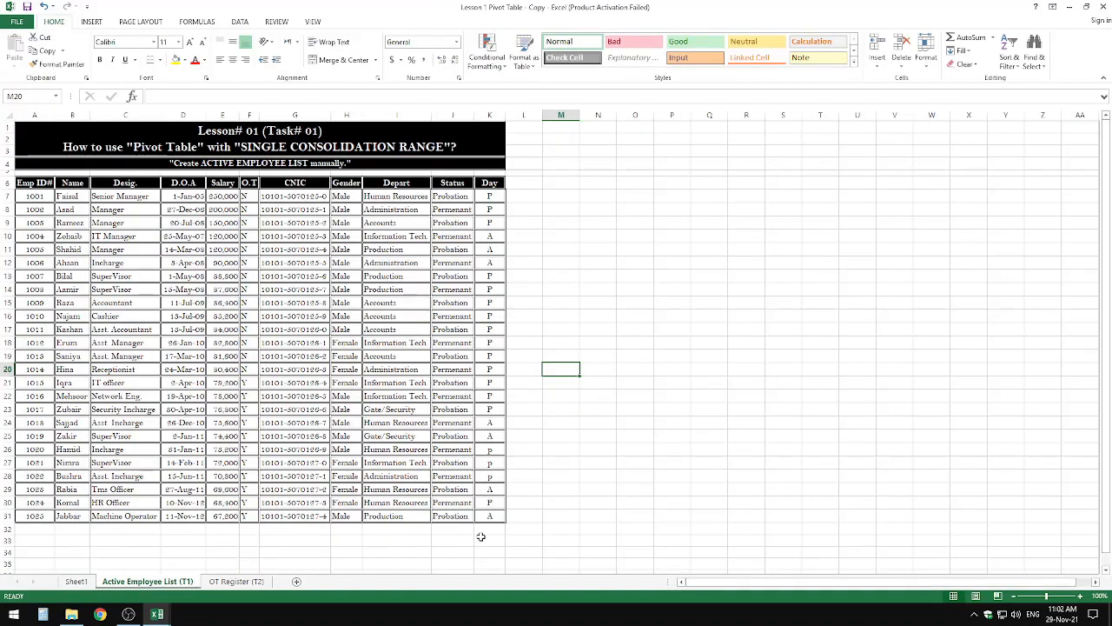
{"action": "left_click", "coordinate": [124, 583]}
{"action": "left_click", "coordinate": [77, 581]}
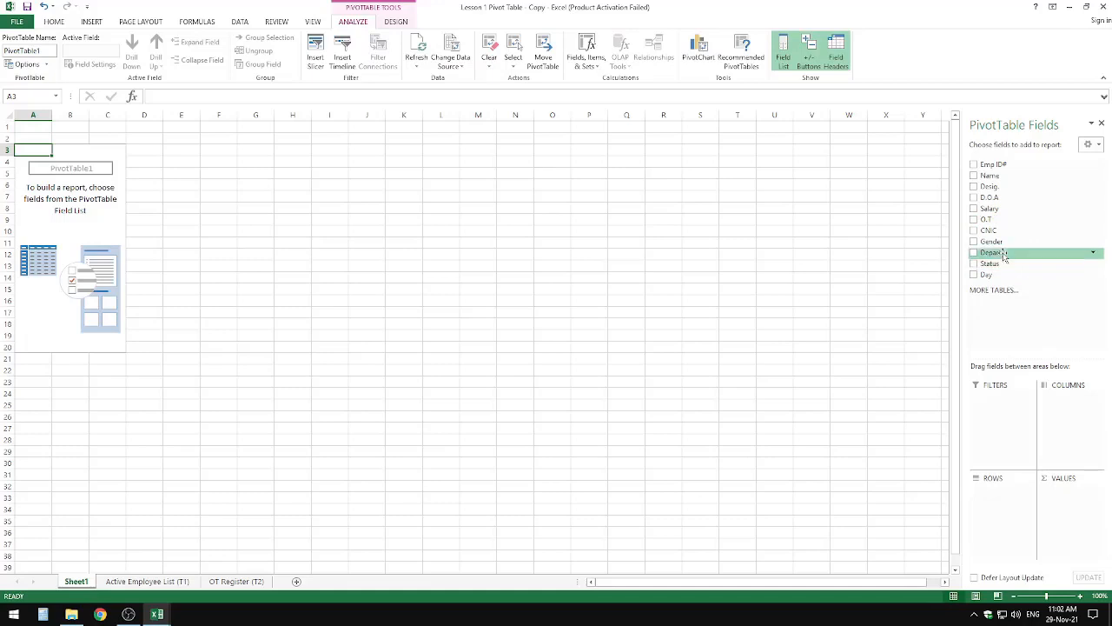
Step: Add Depart and Desig. as row fields, trying both nesting orders and ending with Depart above Desig
{"action": "left_click_drag", "start_coordinate": [1001, 252], "coordinate": [996, 495]}
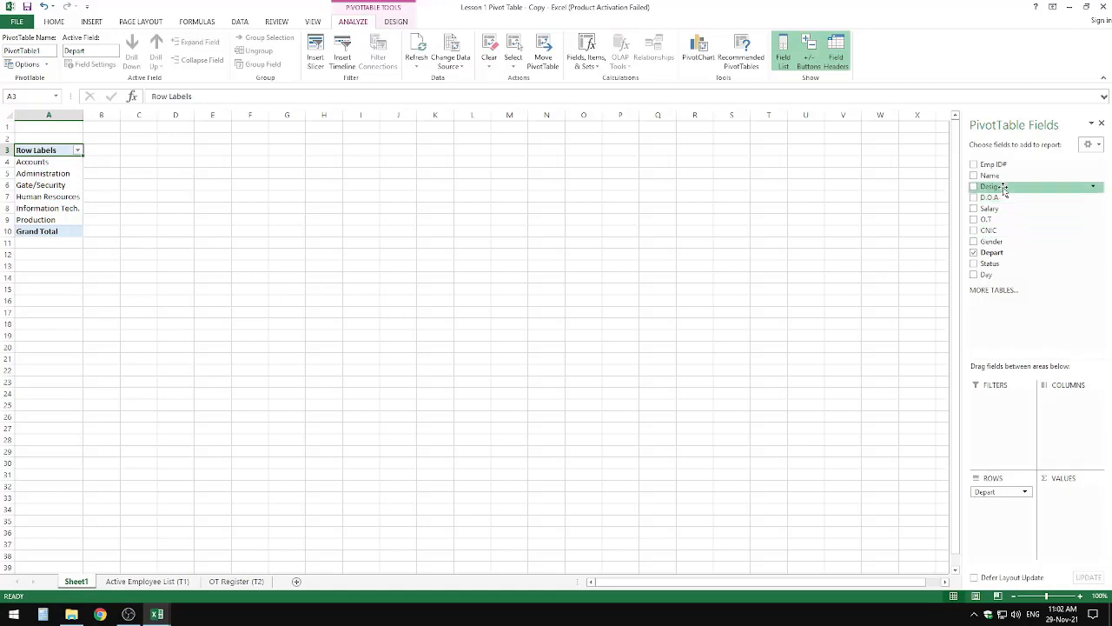
{"action": "left_click_drag", "start_coordinate": [1005, 188], "coordinate": [1001, 525]}
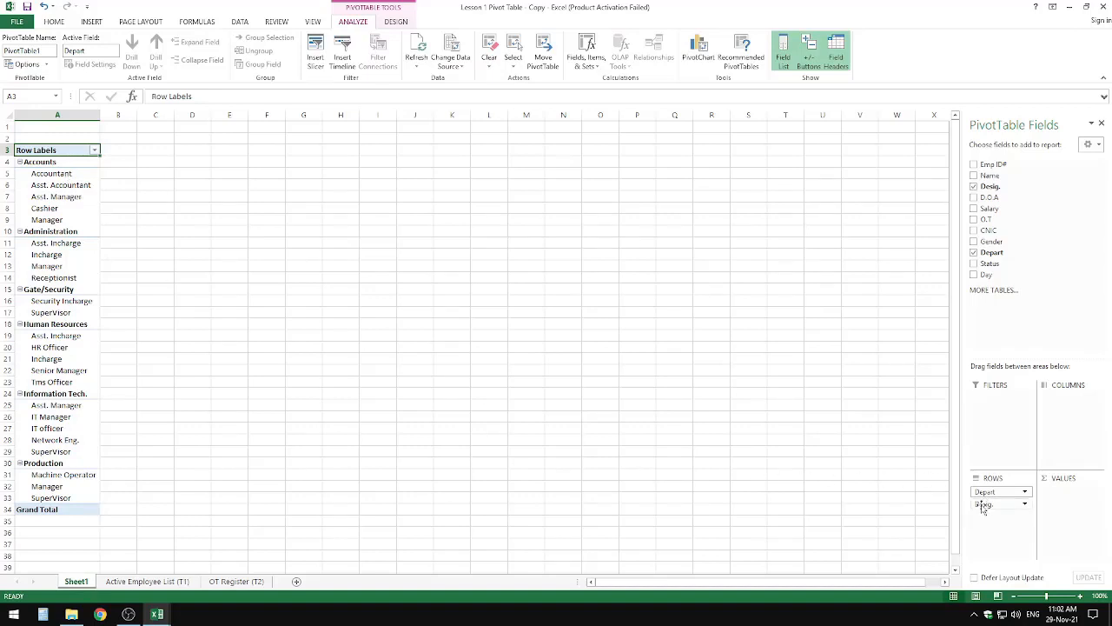
{"action": "left_click_drag", "start_coordinate": [983, 504], "coordinate": [980, 490]}
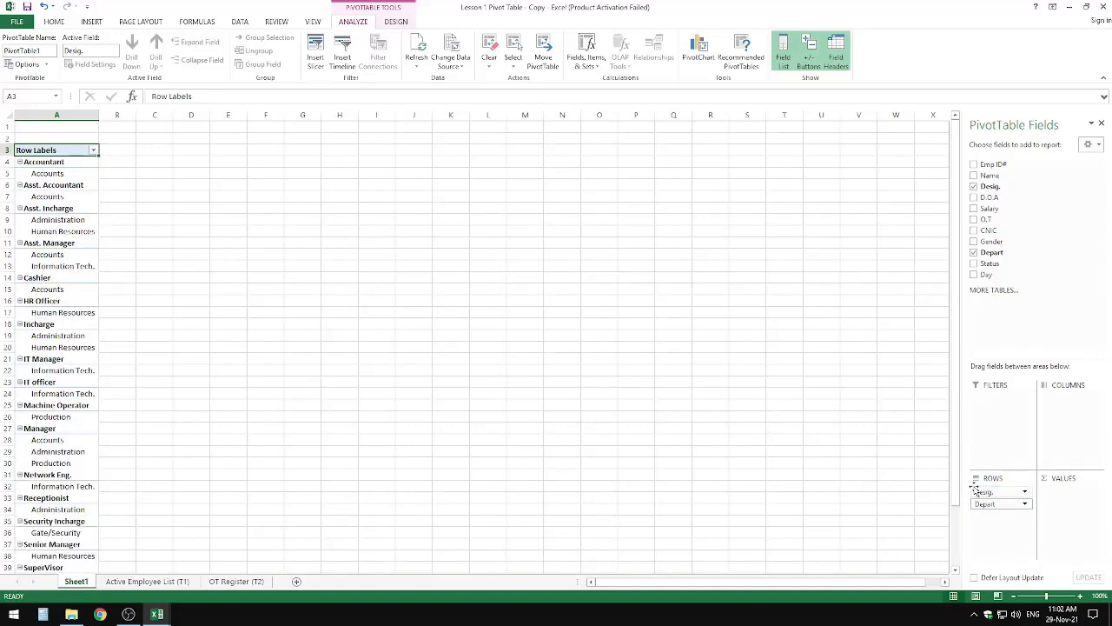
{"action": "scroll", "coordinate": [75, 305], "scroll_direction": "down", "scroll_amount": 10}
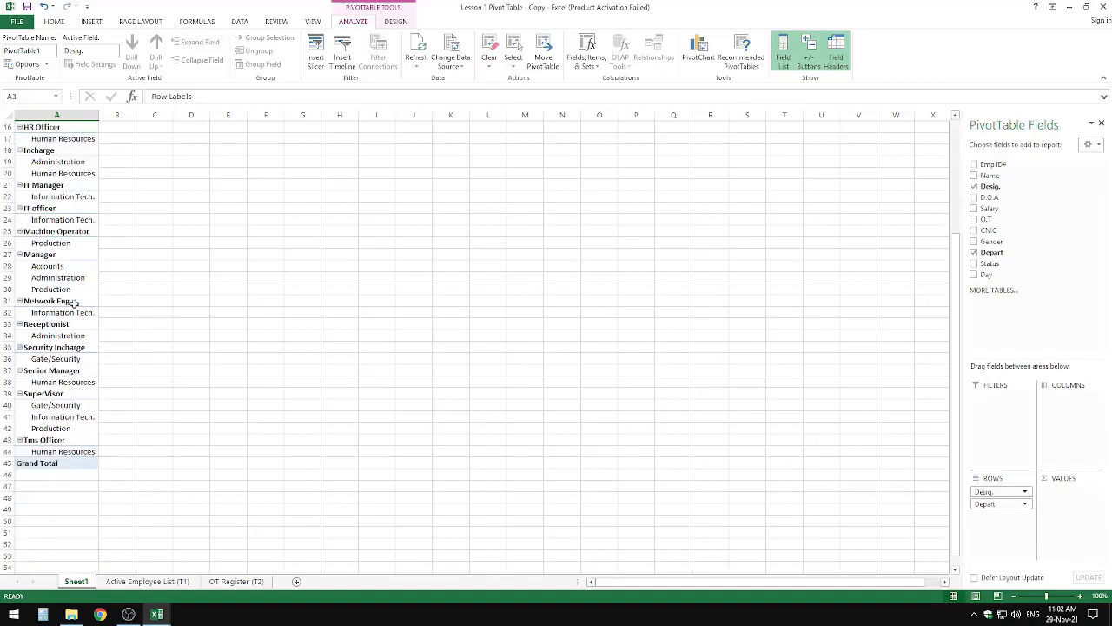
{"action": "scroll", "coordinate": [74, 300], "scroll_direction": "up", "scroll_amount": 10}
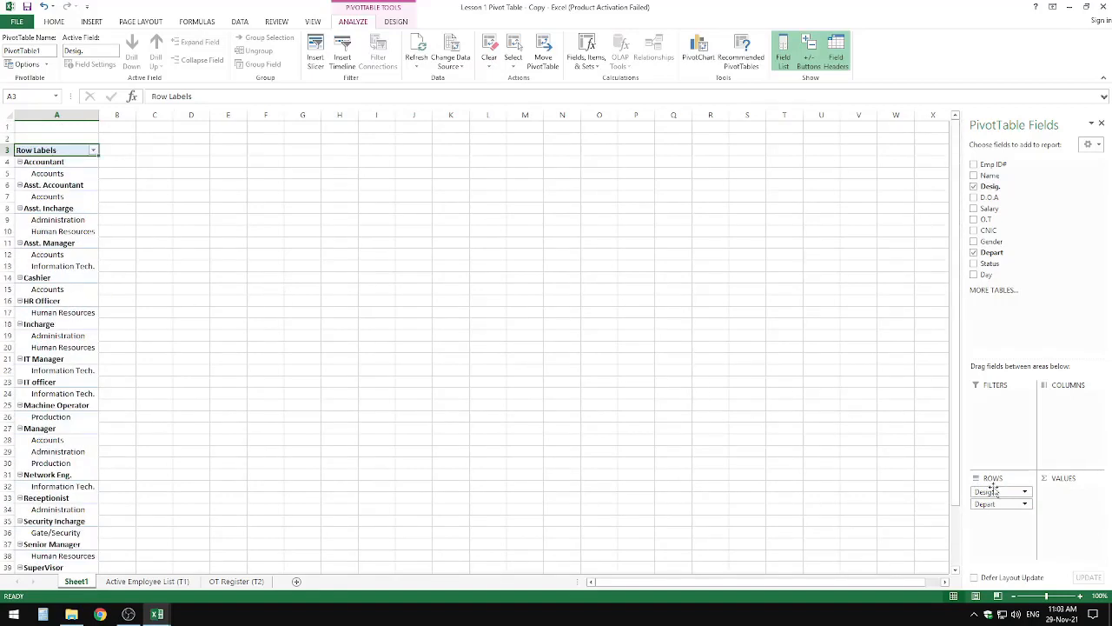
{"action": "left_click_drag", "start_coordinate": [995, 492], "coordinate": [997, 511]}
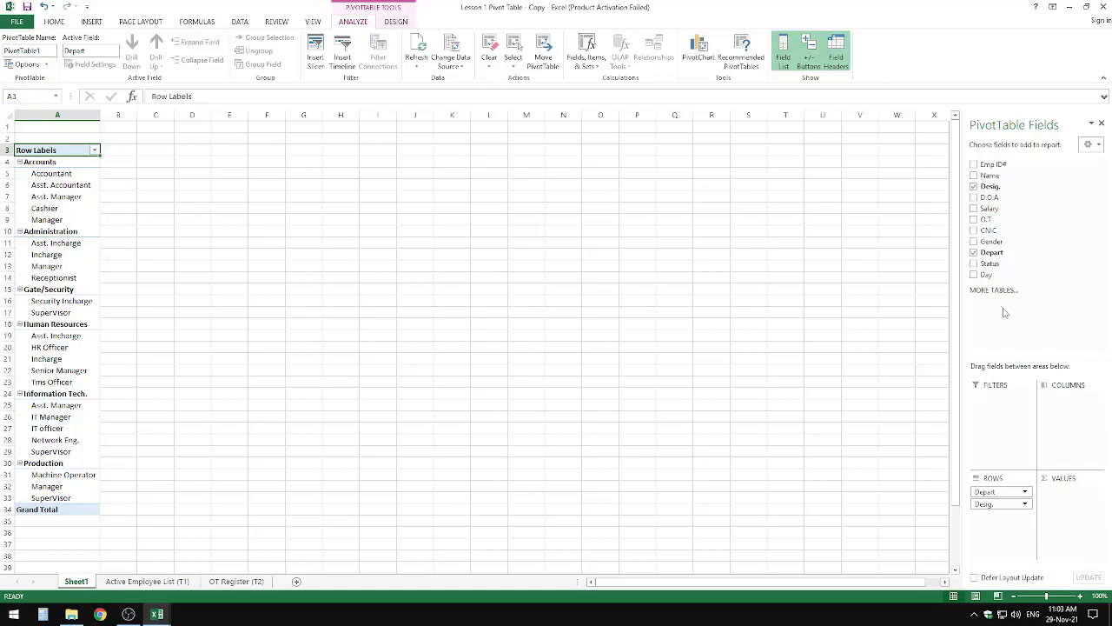
Step: Set Day as the column field and its count as the values, trying D.O.A as a second column field
{"action": "left_click_drag", "start_coordinate": [989, 283], "coordinate": [1071, 401]}
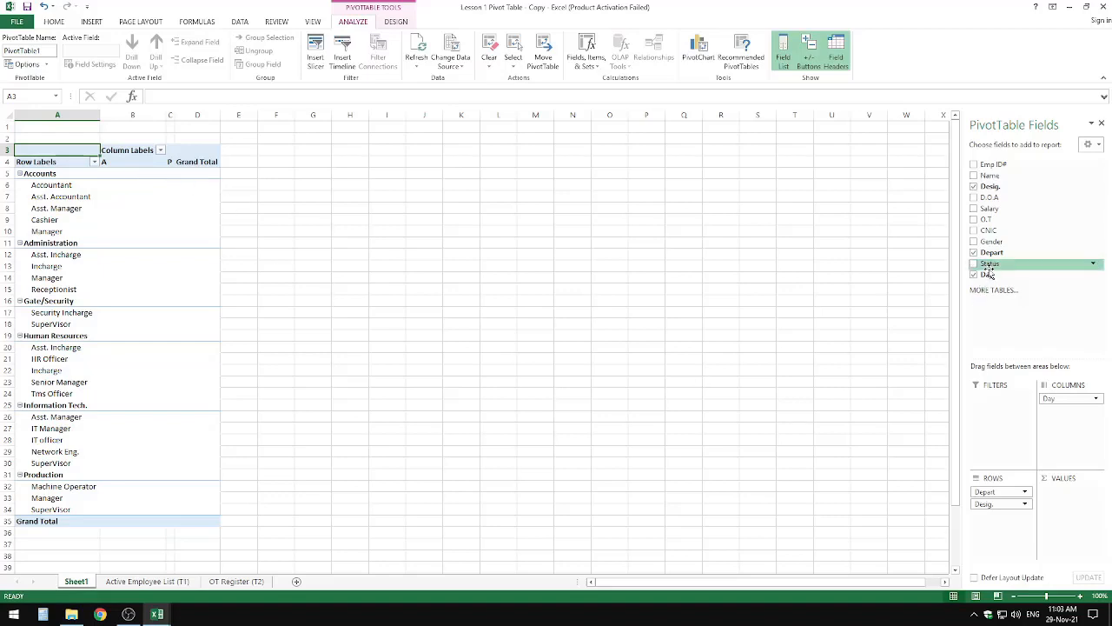
{"action": "left_click_drag", "start_coordinate": [993, 275], "coordinate": [1081, 495]}
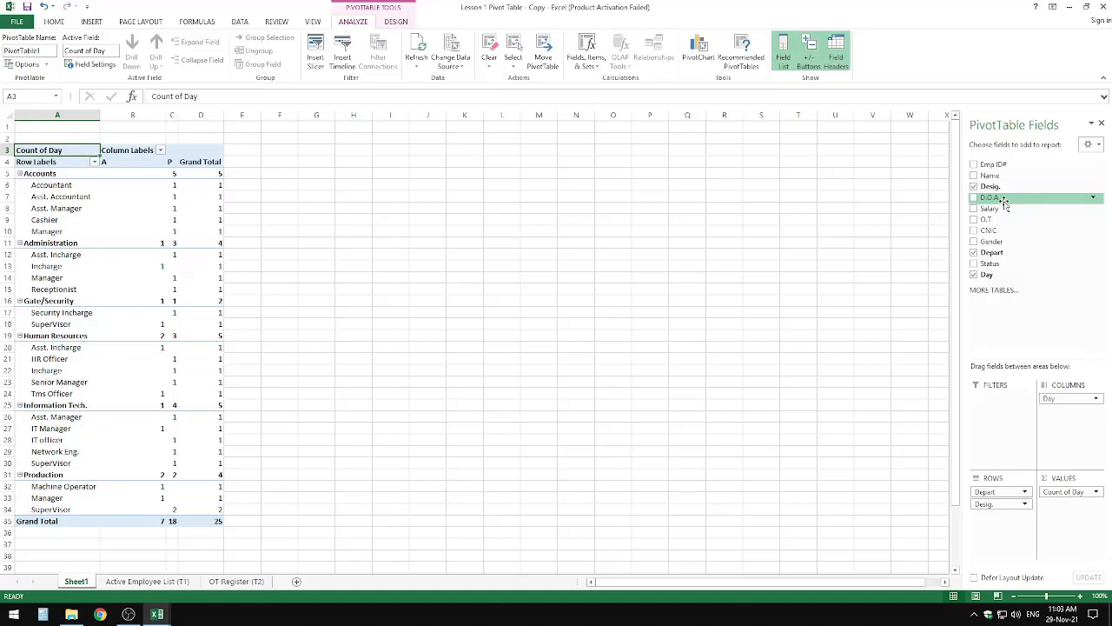
{"action": "left_click_drag", "start_coordinate": [1004, 200], "coordinate": [1056, 411]}
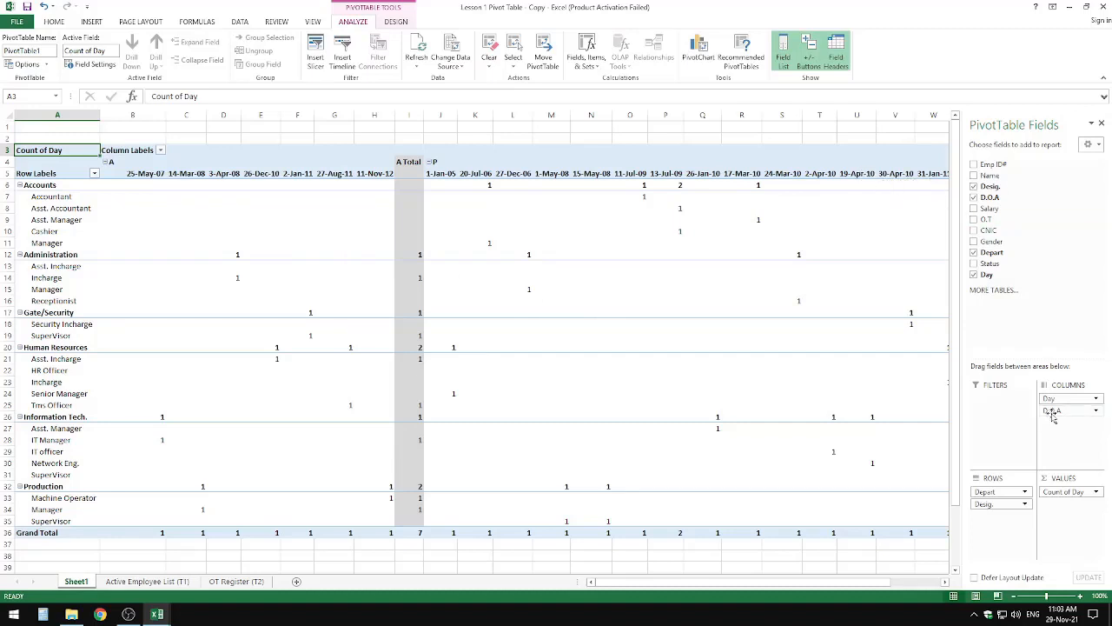
{"action": "left_click_drag", "start_coordinate": [1047, 411], "coordinate": [549, 134]}
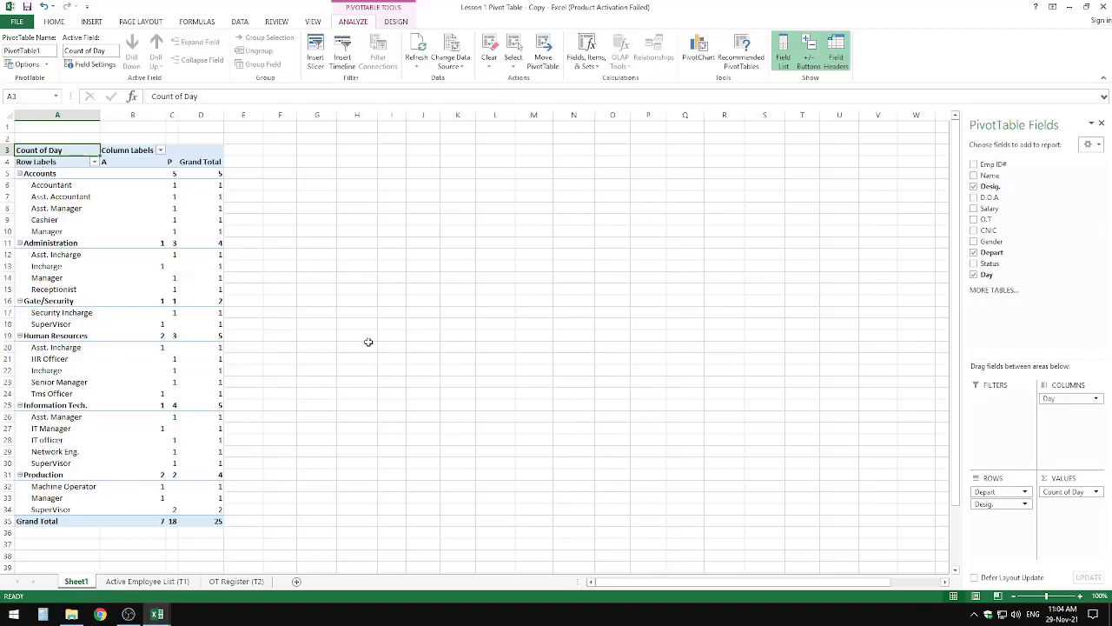
Step: Remove all row, column and value fields from the PivotTable to empty the report
{"action": "left_click_drag", "start_coordinate": [991, 494], "coordinate": [904, 416]}
{"action": "left_click_drag", "start_coordinate": [1066, 398], "coordinate": [921, 408]}
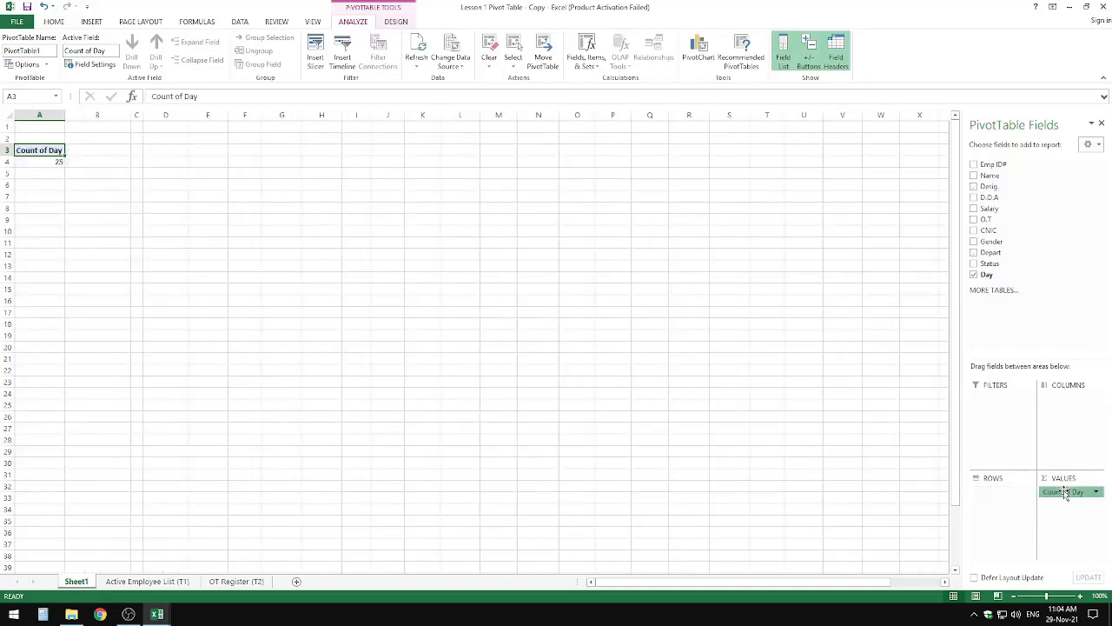
{"action": "left_click_drag", "start_coordinate": [1060, 492], "coordinate": [675, 367]}
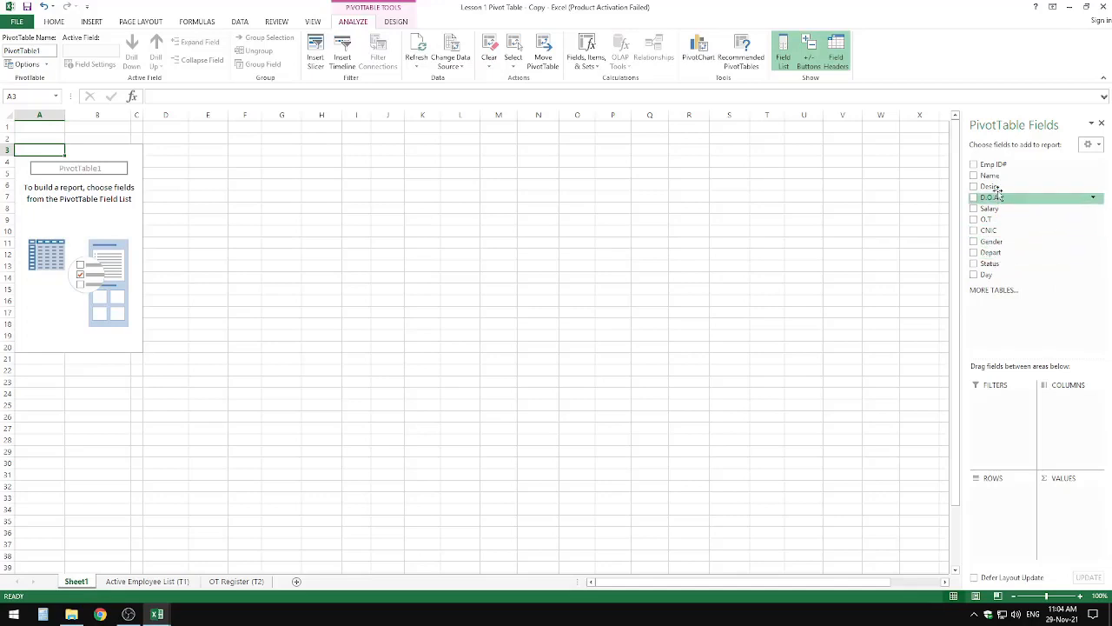
Step: Add Desig. as the only row field of the PivotTable and select all its designation labels
{"action": "left_click_drag", "start_coordinate": [991, 186], "coordinate": [1004, 504]}
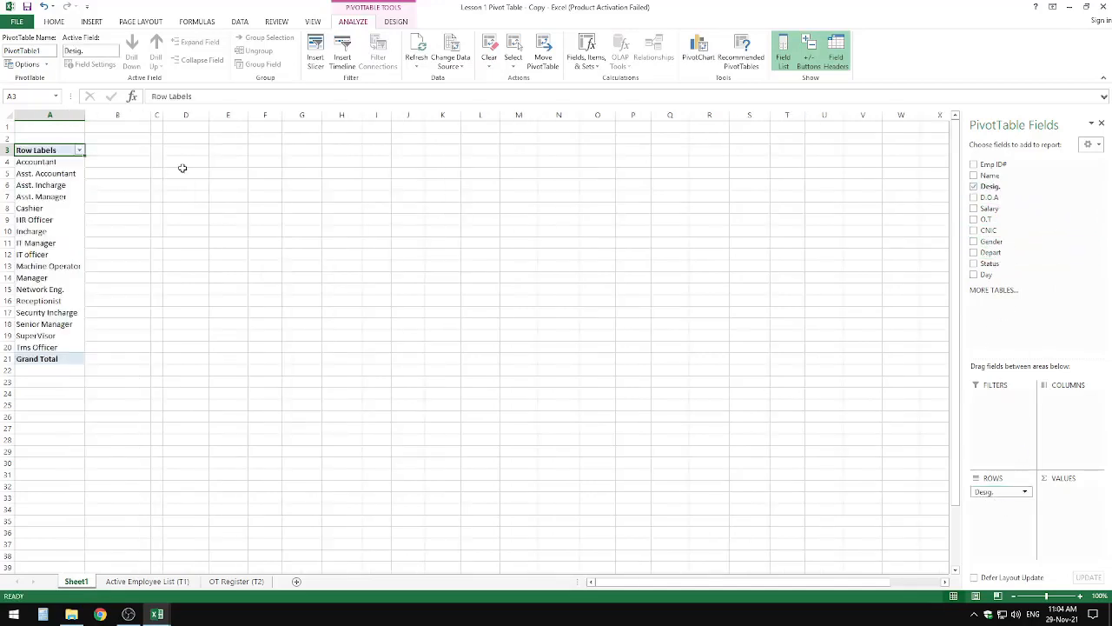
{"action": "left_click_drag", "start_coordinate": [35, 163], "coordinate": [62, 341]}
{"action": "left_click", "coordinate": [121, 380]}
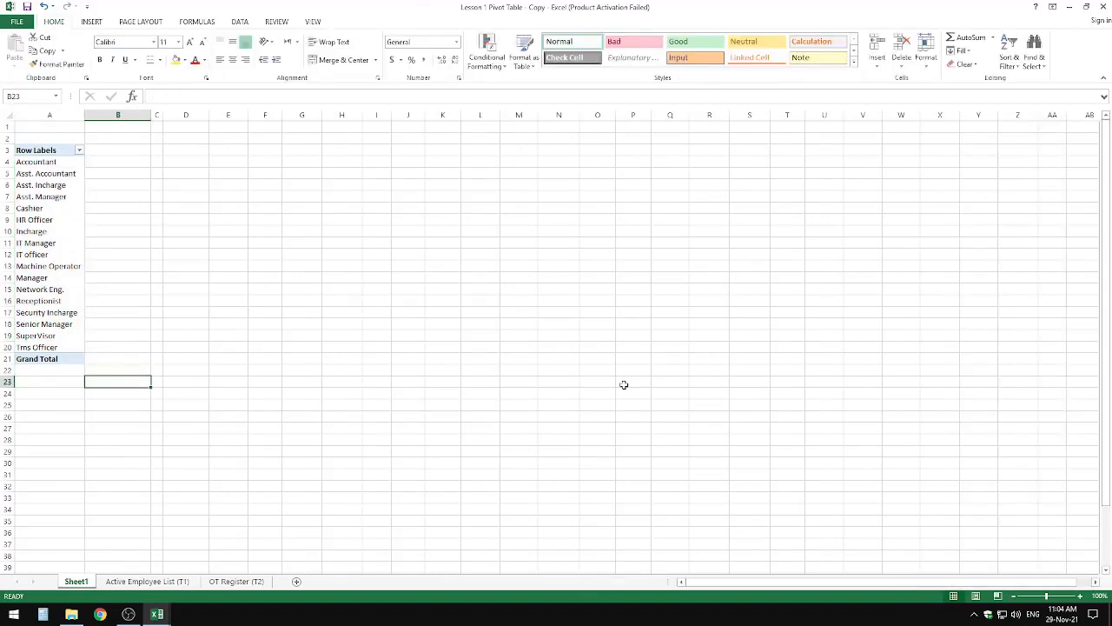
{"action": "left_click", "coordinate": [75, 311]}
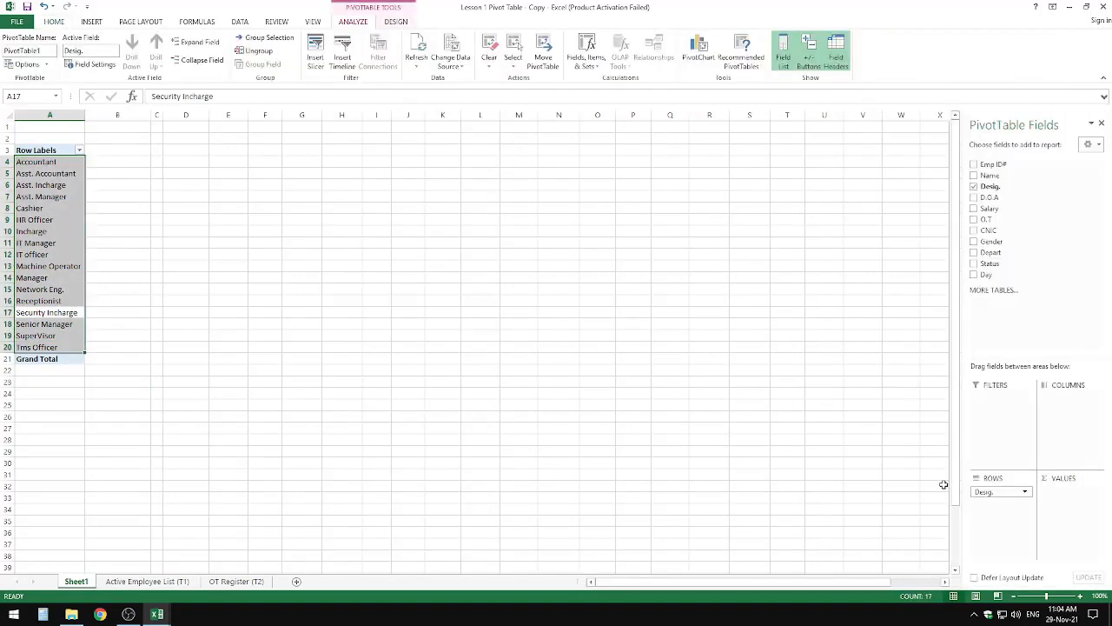
Step: Replace Desig. in the PivotTable rows with Depart, and nest Desig. and Name beneath it in that order
{"action": "left_click_drag", "start_coordinate": [983, 489], "coordinate": [842, 342]}
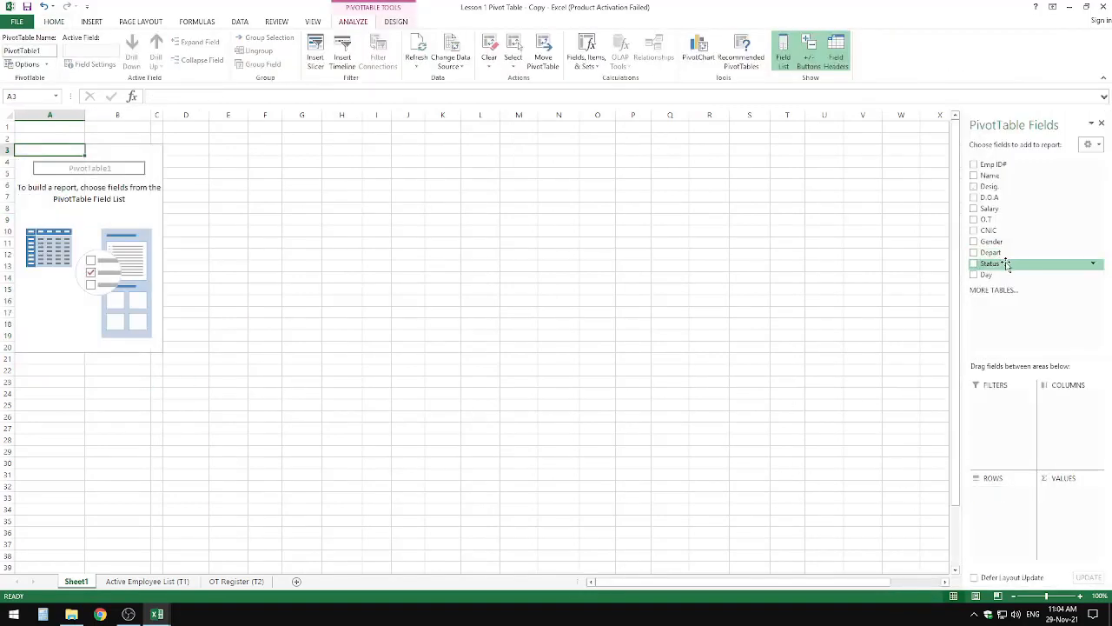
{"action": "left_click_drag", "start_coordinate": [991, 252], "coordinate": [998, 513]}
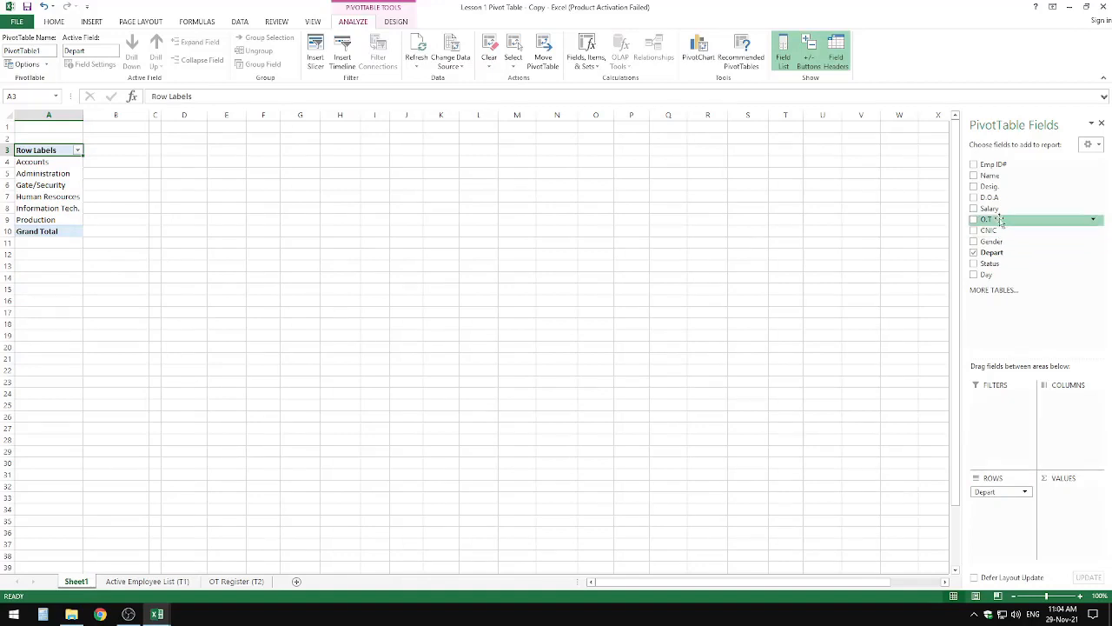
{"action": "left_click_drag", "start_coordinate": [1001, 190], "coordinate": [1011, 525]}
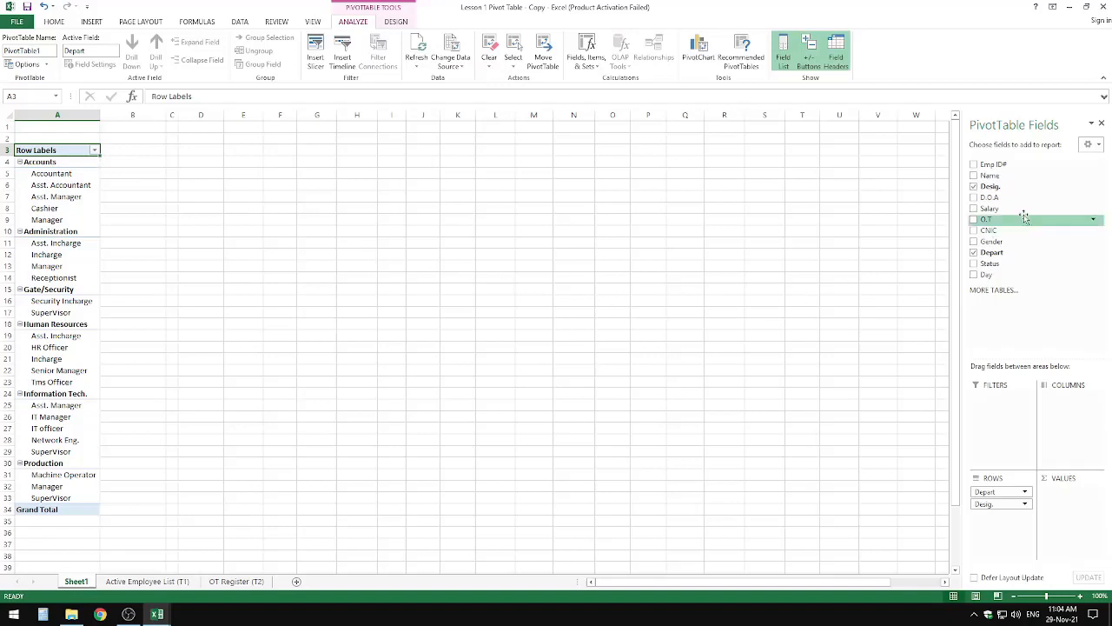
{"action": "left_click_drag", "start_coordinate": [1006, 179], "coordinate": [1021, 522]}
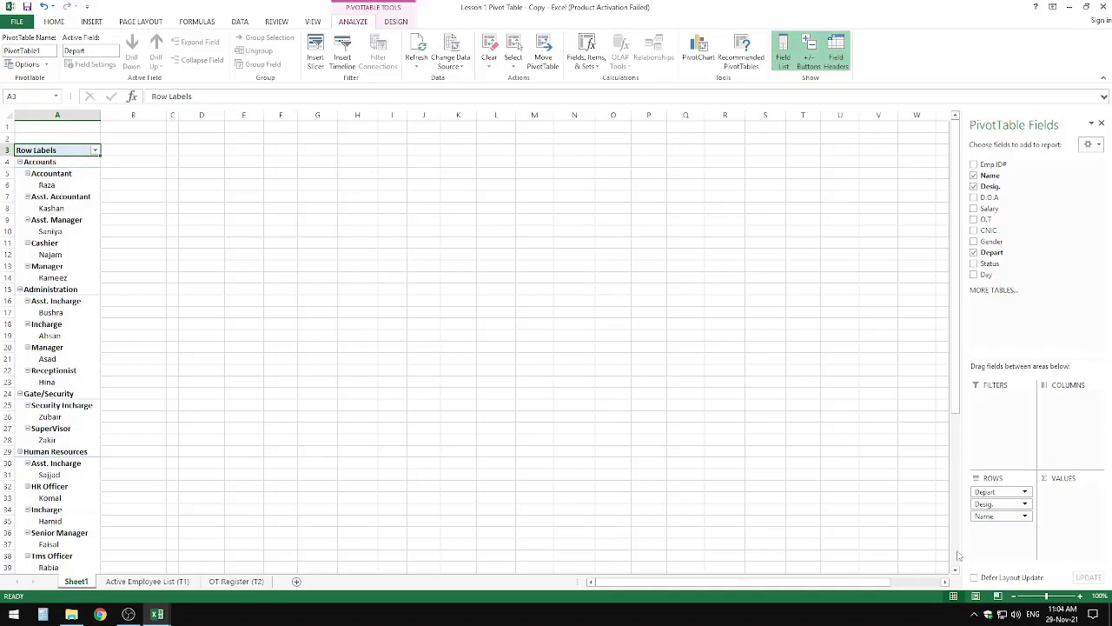
Step: Try Name as the column field, switch the rows to Depart with Name beneath, and check the Active Employee List (T1) sheet
{"action": "left_click_drag", "start_coordinate": [999, 515], "coordinate": [1085, 426]}
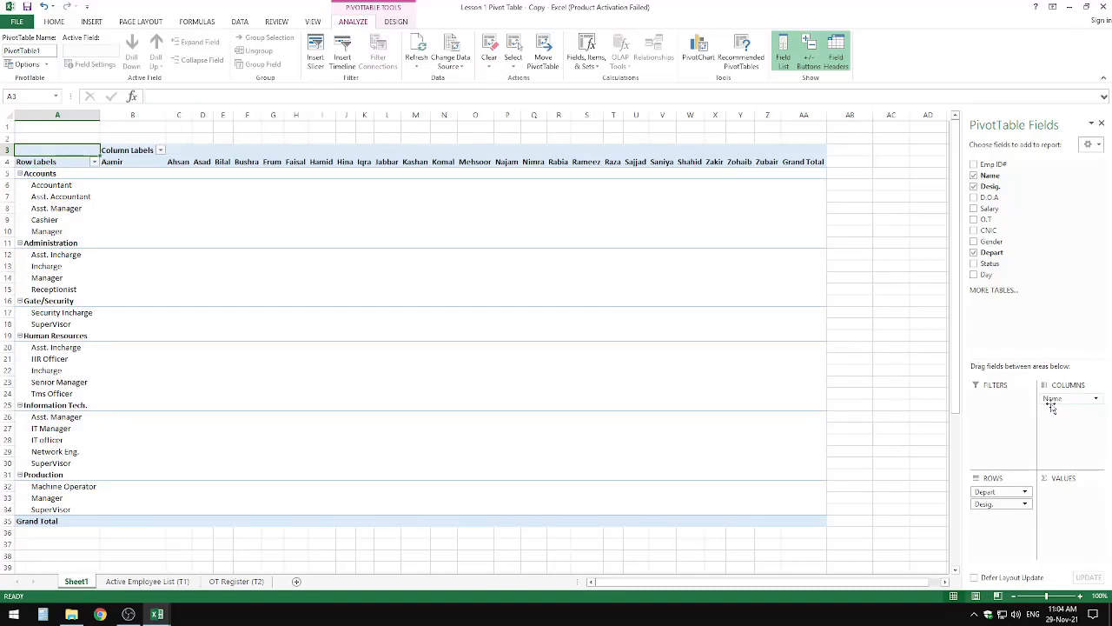
{"action": "left_click_drag", "start_coordinate": [1054, 402], "coordinate": [782, 494]}
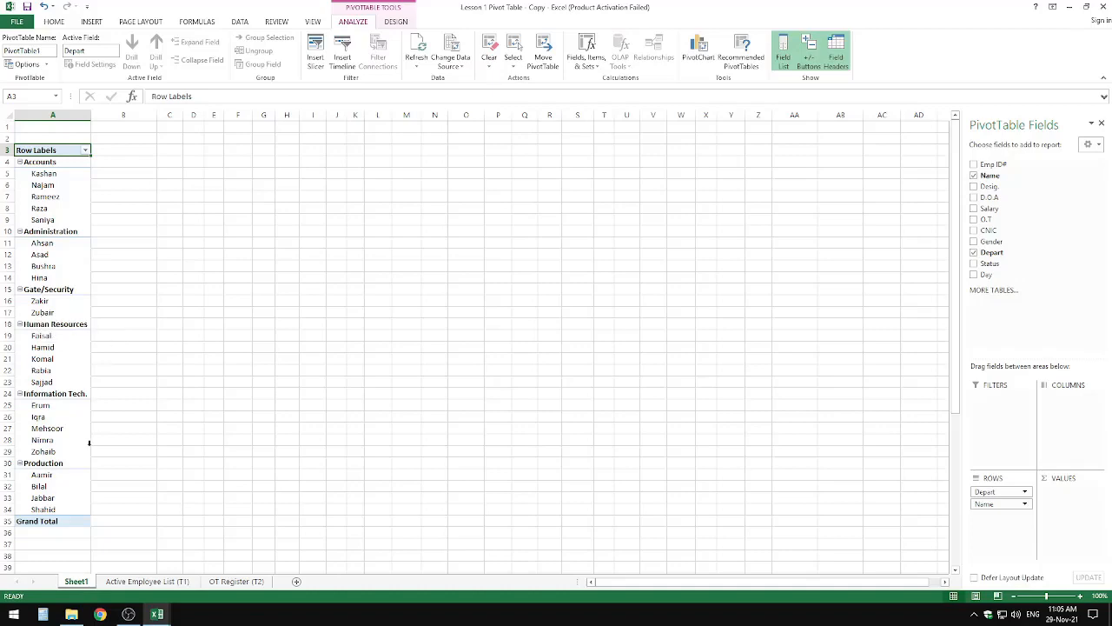
{"action": "left_click", "coordinate": [146, 580]}
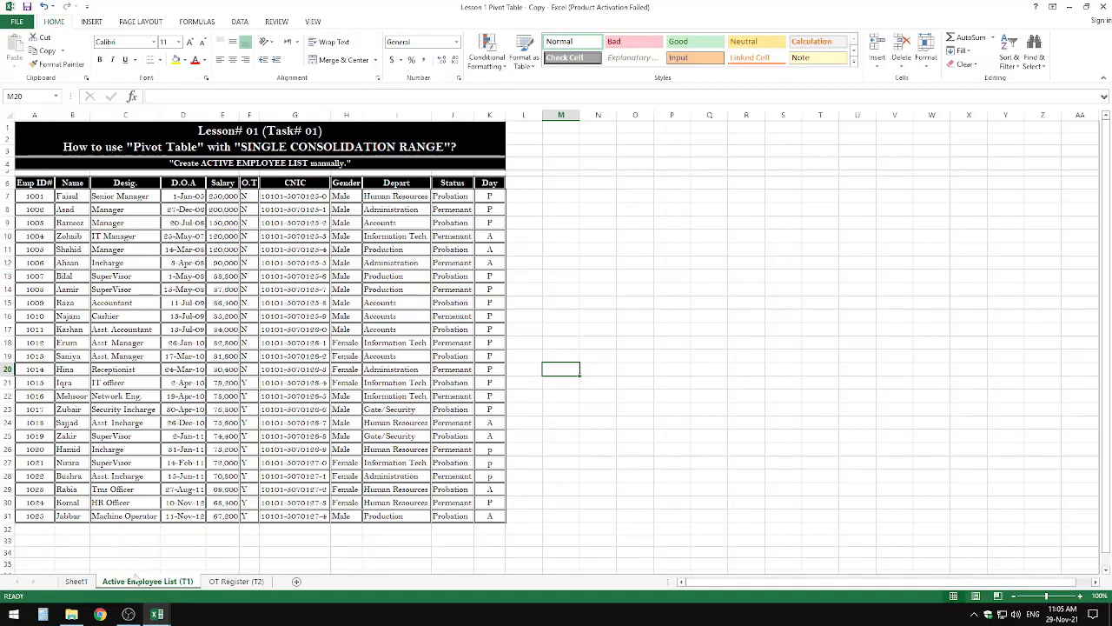
{"action": "left_click", "coordinate": [76, 581]}
Step: Remove Name and Depart from the PivotTable and make Desig. the only row field
{"action": "left_click_drag", "start_coordinate": [985, 504], "coordinate": [921, 509]}
{"action": "left_click_drag", "start_coordinate": [985, 492], "coordinate": [828, 464]}
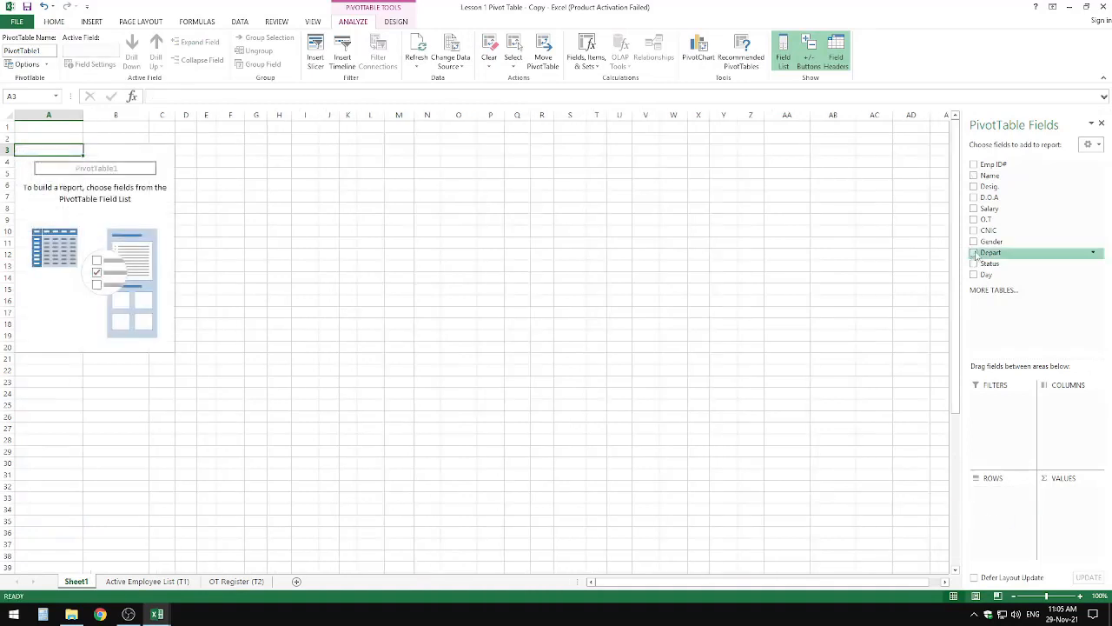
{"action": "left_click_drag", "start_coordinate": [989, 186], "coordinate": [1005, 489]}
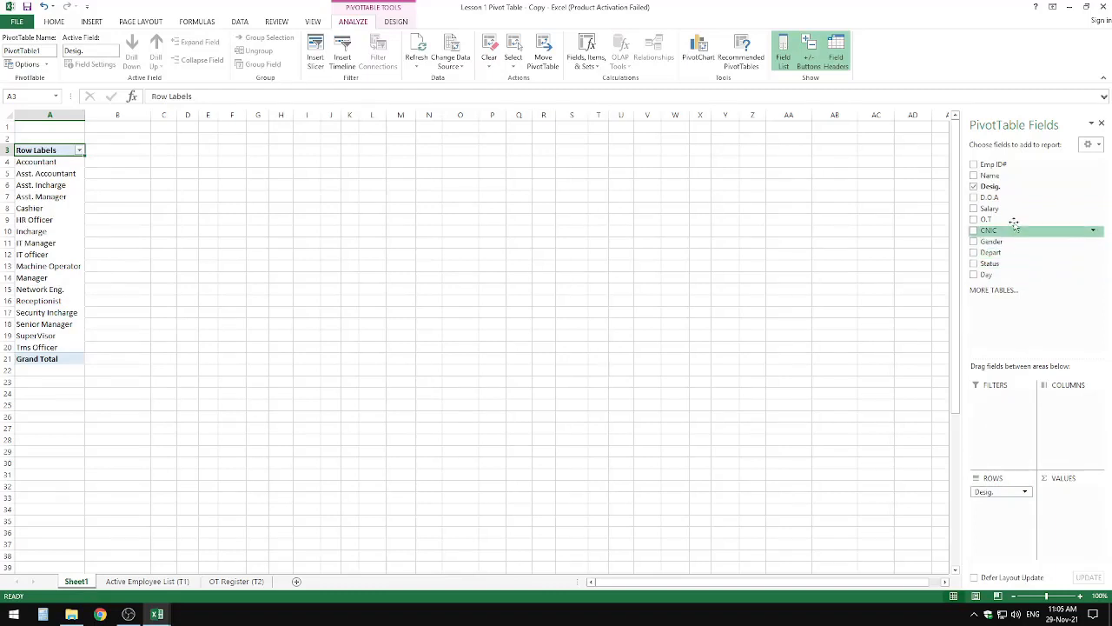
Step: Add Salary beneath Desig. in the rows, and move it to the values as Sum of Salary
{"action": "left_click_drag", "start_coordinate": [1001, 210], "coordinate": [1003, 519]}
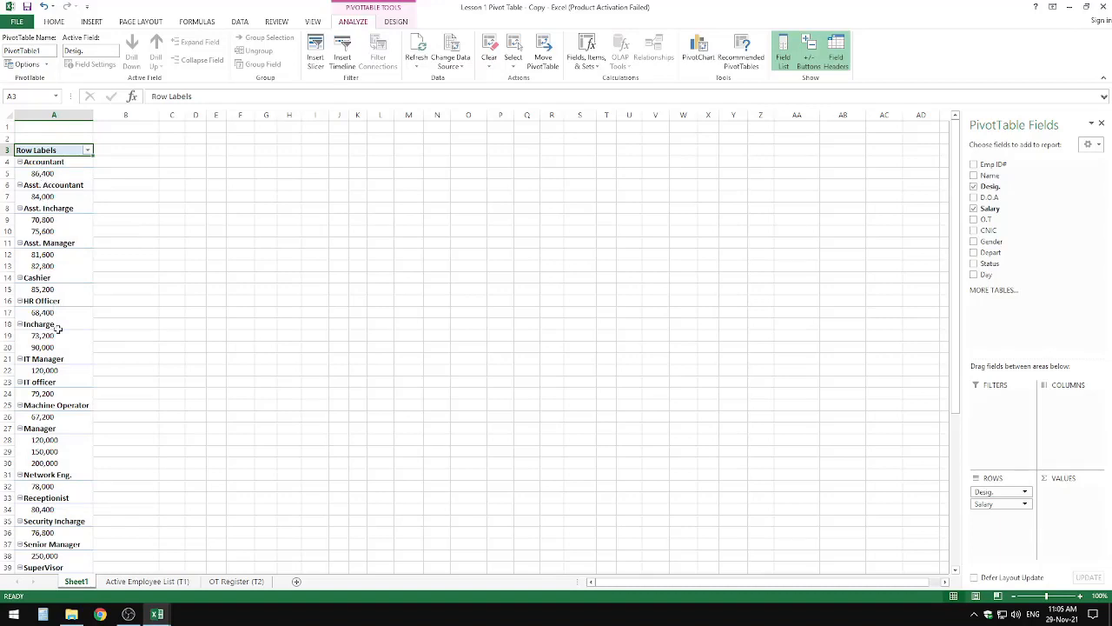
{"action": "scroll", "coordinate": [63, 431], "scroll_direction": "down", "scroll_amount": 3}
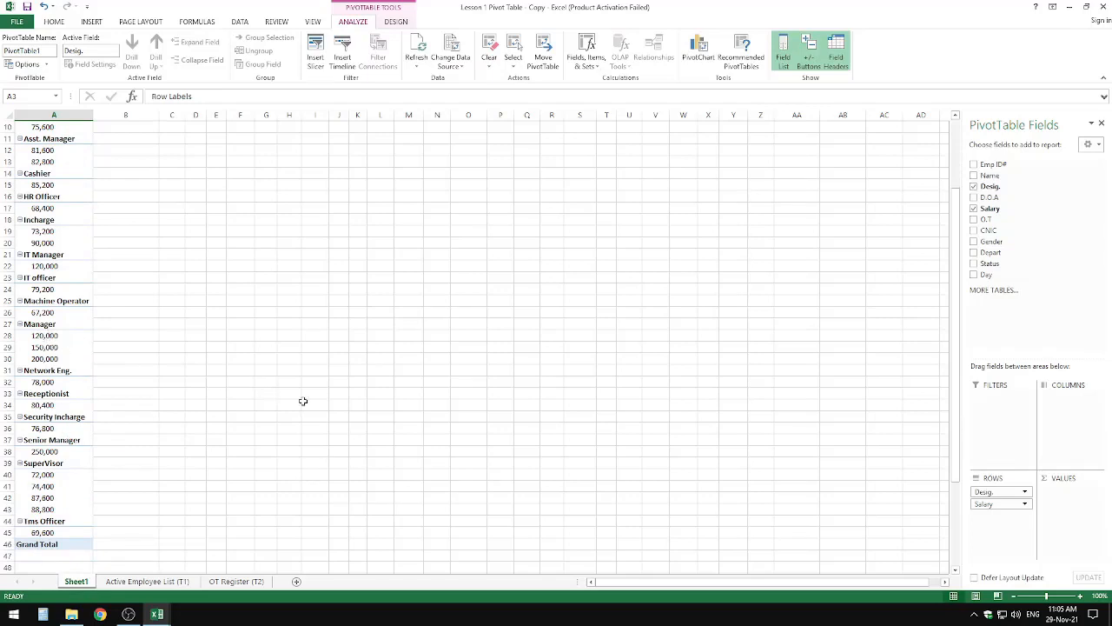
{"action": "left_click_drag", "start_coordinate": [1002, 504], "coordinate": [1065, 493]}
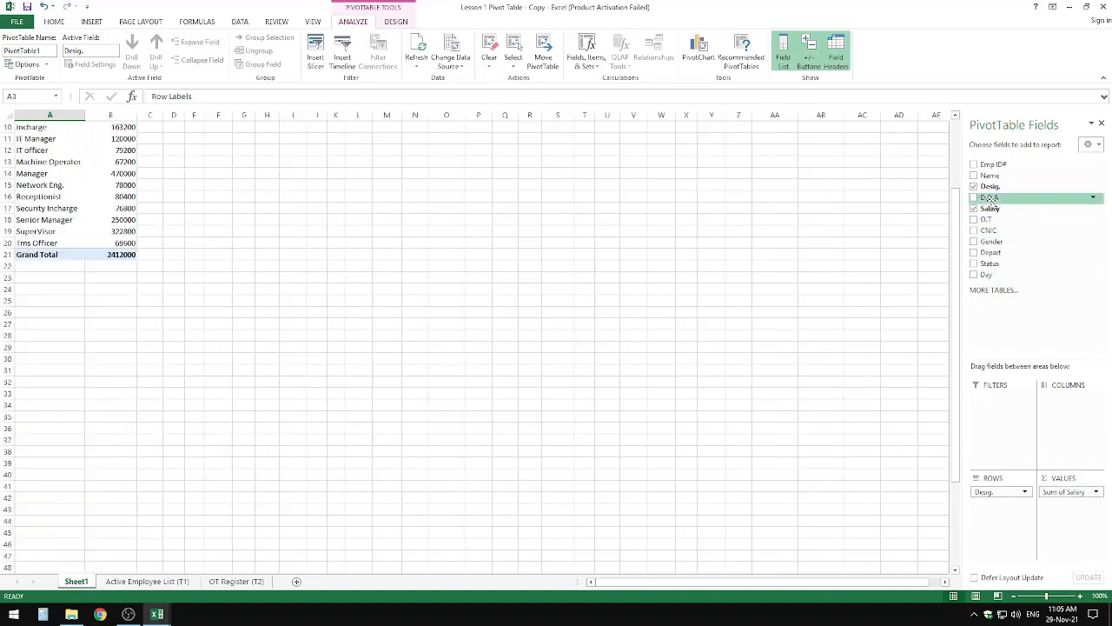
{"action": "scroll", "coordinate": [779, 399], "scroll_direction": "up", "scroll_amount": 3}
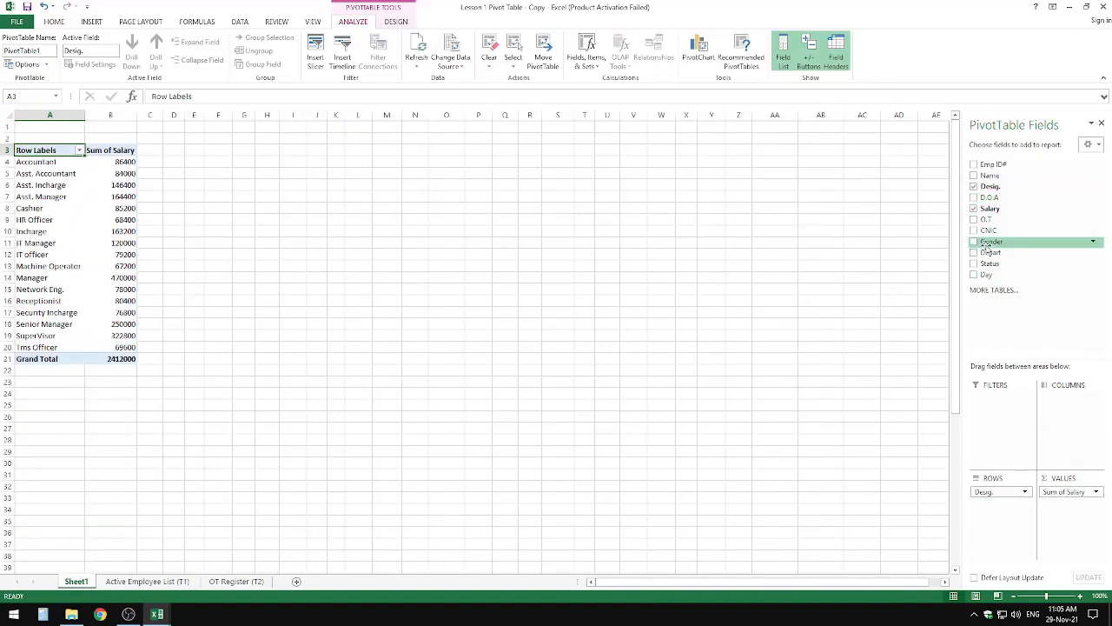
Step: Try nesting Name under Desig. to review each employee's salary, and remove Name from the rows again
{"action": "left_click_drag", "start_coordinate": [990, 175], "coordinate": [999, 506]}
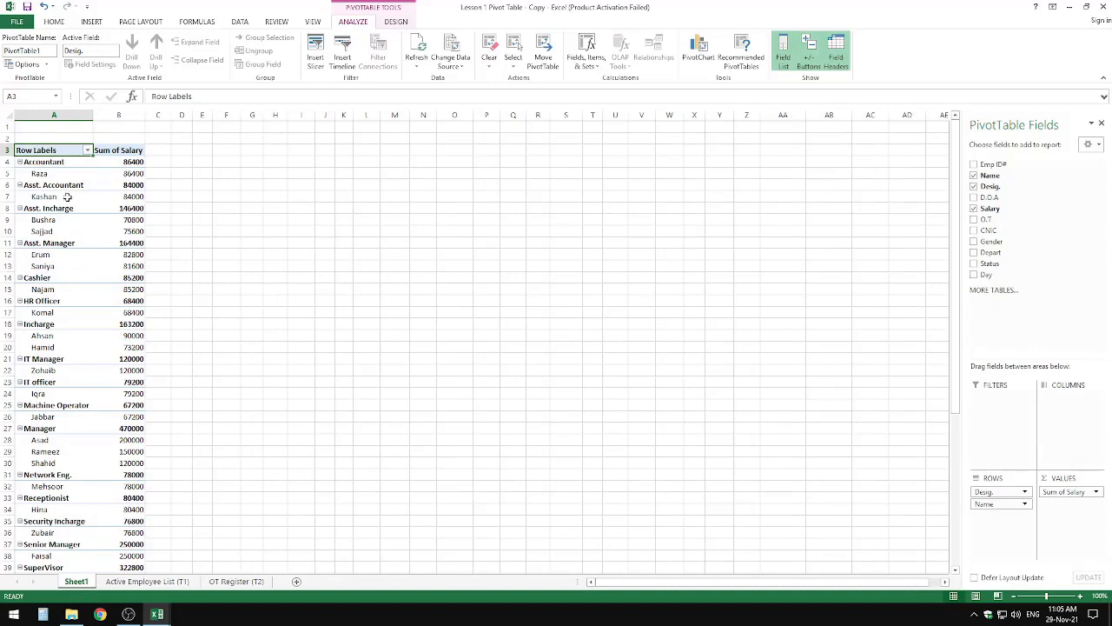
{"action": "mouse_move", "coordinate": [133, 193]}
{"action": "scroll", "coordinate": [207, 315], "scroll_direction": "down", "scroll_amount": 6}
{"action": "scroll", "coordinate": [206, 332], "scroll_direction": "up", "scroll_amount": 3}
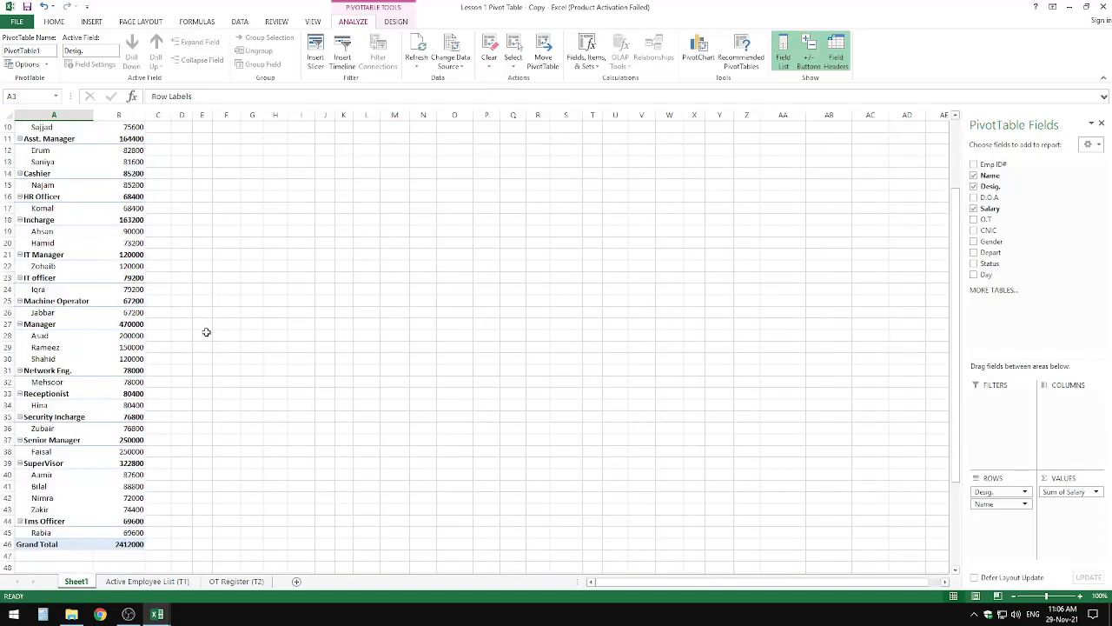
{"action": "scroll", "coordinate": [206, 333], "scroll_direction": "up", "scroll_amount": 3}
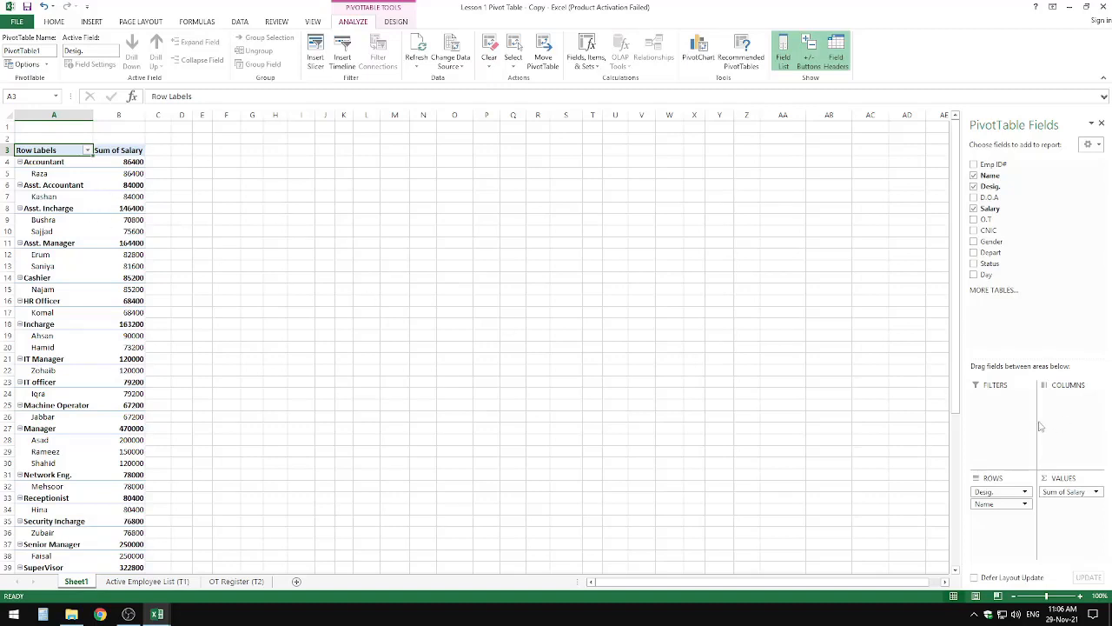
{"action": "left_click_drag", "start_coordinate": [995, 504], "coordinate": [835, 521]}
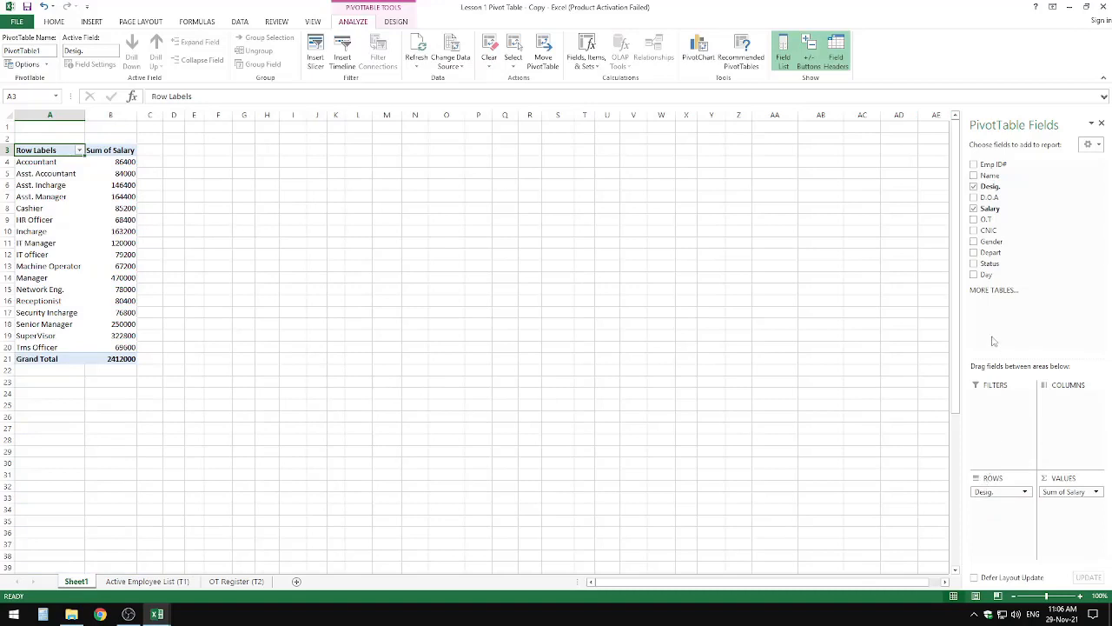
Step: Nest Desig. under Depart in the rows, with Day as the column field and Count of Day replacing Sum of Salary
{"action": "left_click_drag", "start_coordinate": [996, 252], "coordinate": [837, 325]}
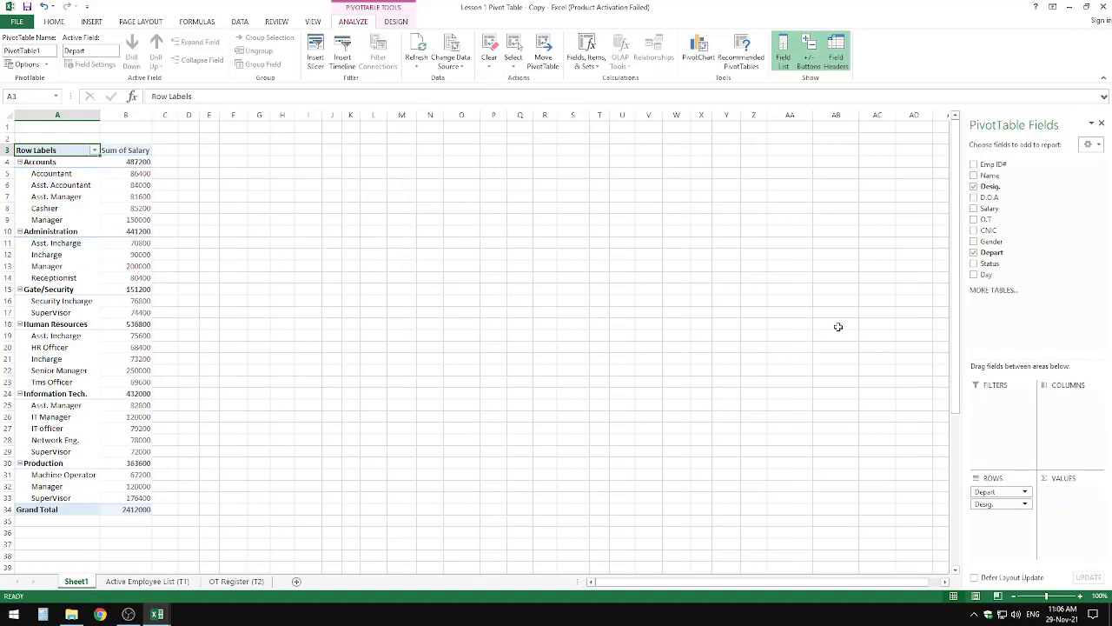
{"action": "left_click_drag", "start_coordinate": [986, 275], "coordinate": [1073, 402]}
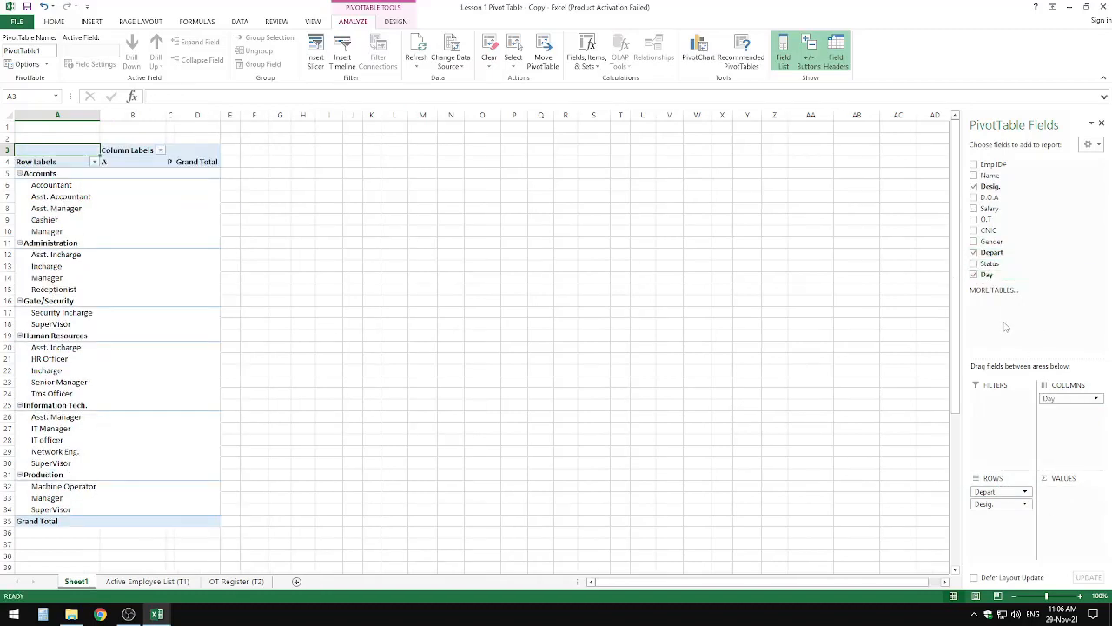
{"action": "left_click_drag", "start_coordinate": [996, 277], "coordinate": [1089, 504]}
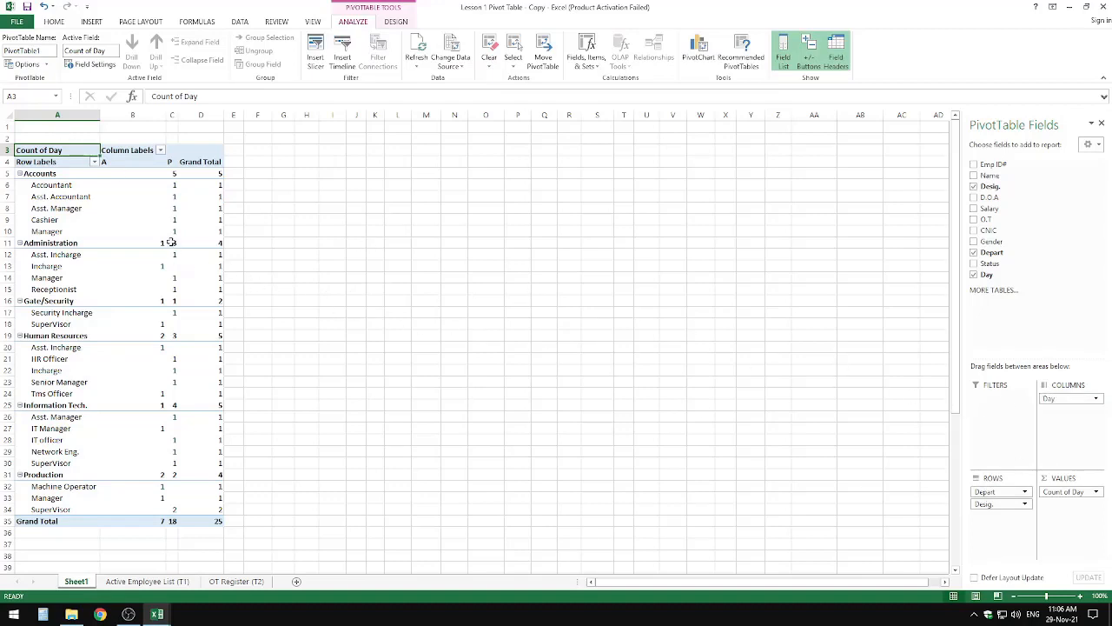
Step: Examine the calculation types available for summarising the Count of Day value field, such as Sum, Count and Min
{"action": "left_click", "coordinate": [1083, 492]}
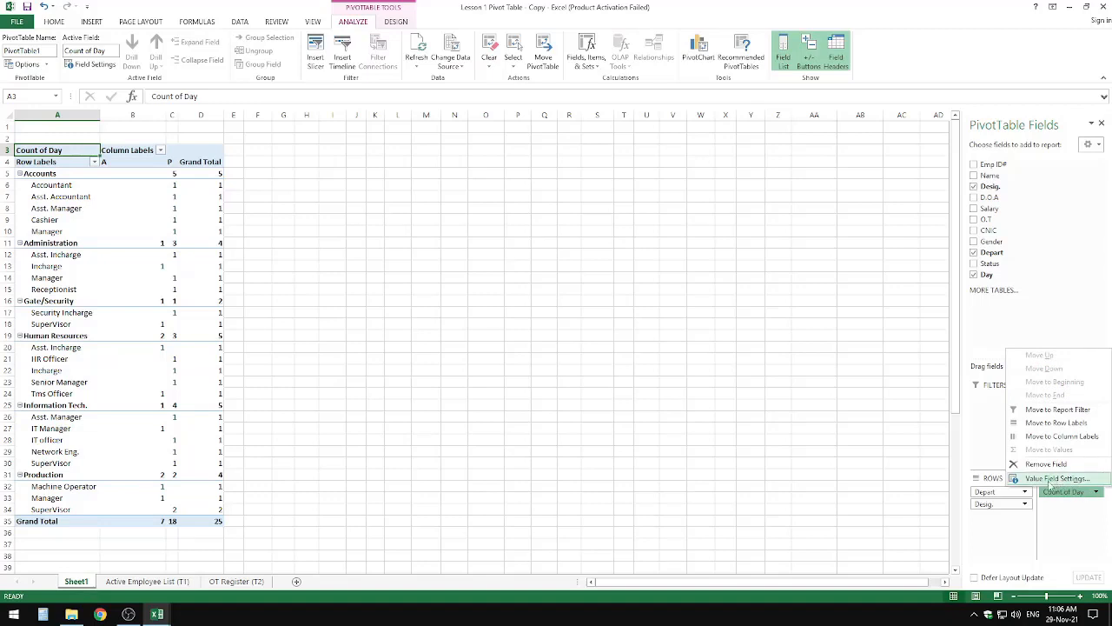
{"action": "left_click", "coordinate": [1056, 479]}
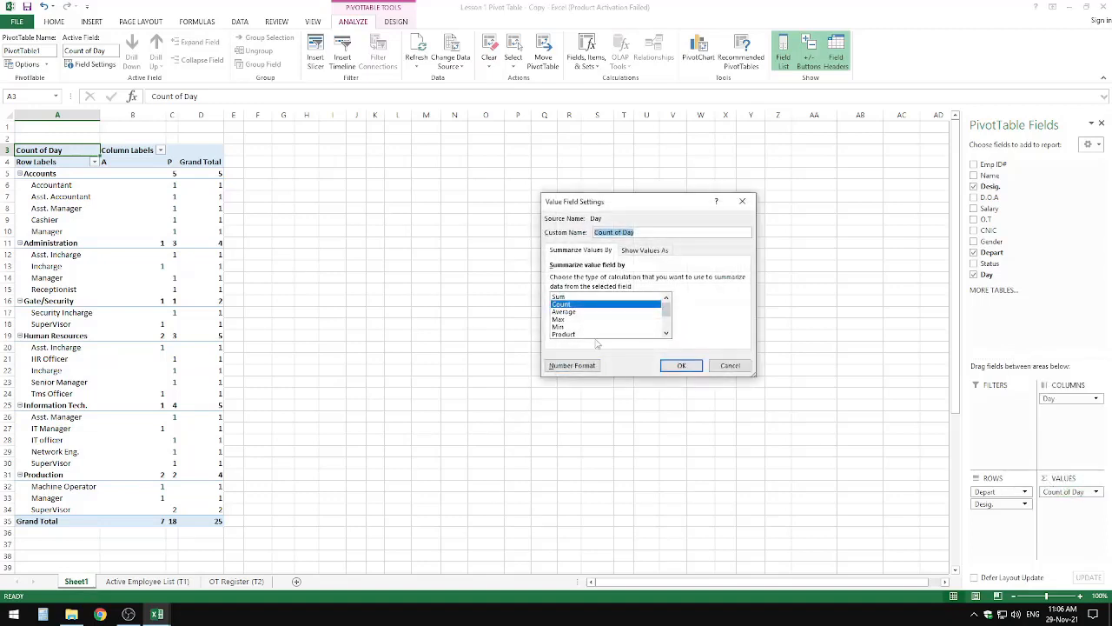
{"action": "left_click", "coordinate": [561, 297]}
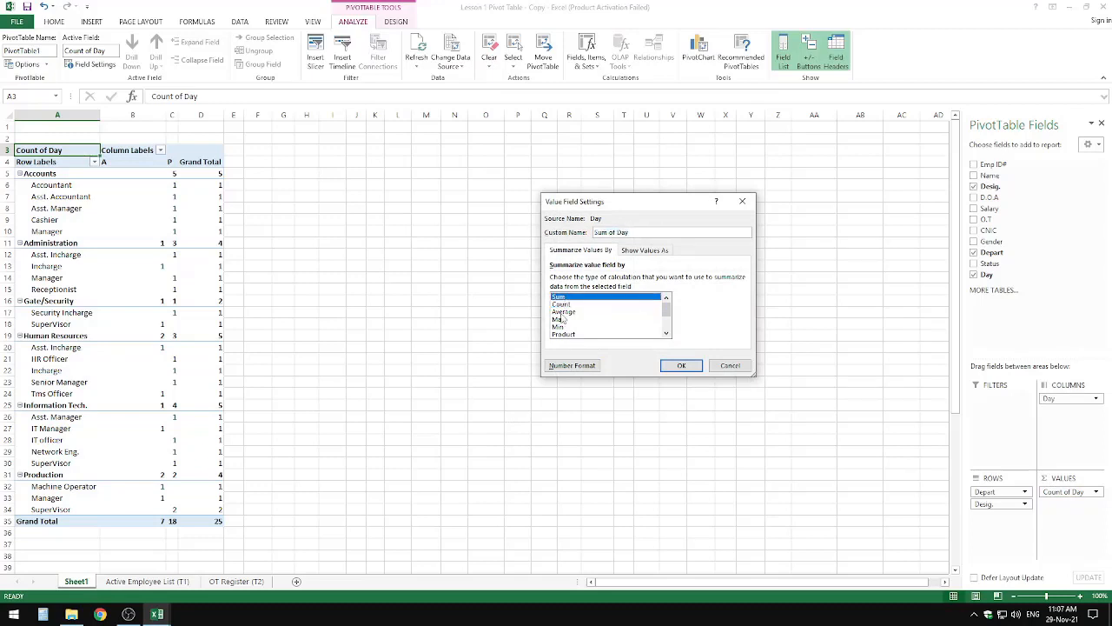
{"action": "left_click", "coordinate": [561, 313]}
{"action": "left_click", "coordinate": [563, 326]}
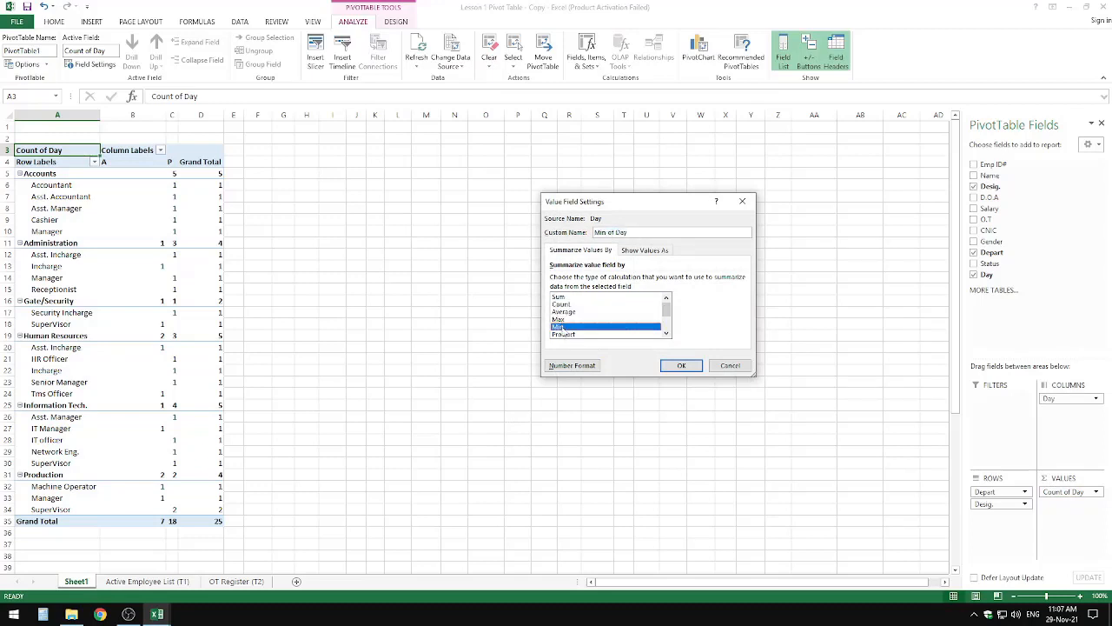
{"action": "left_click", "coordinate": [570, 305]}
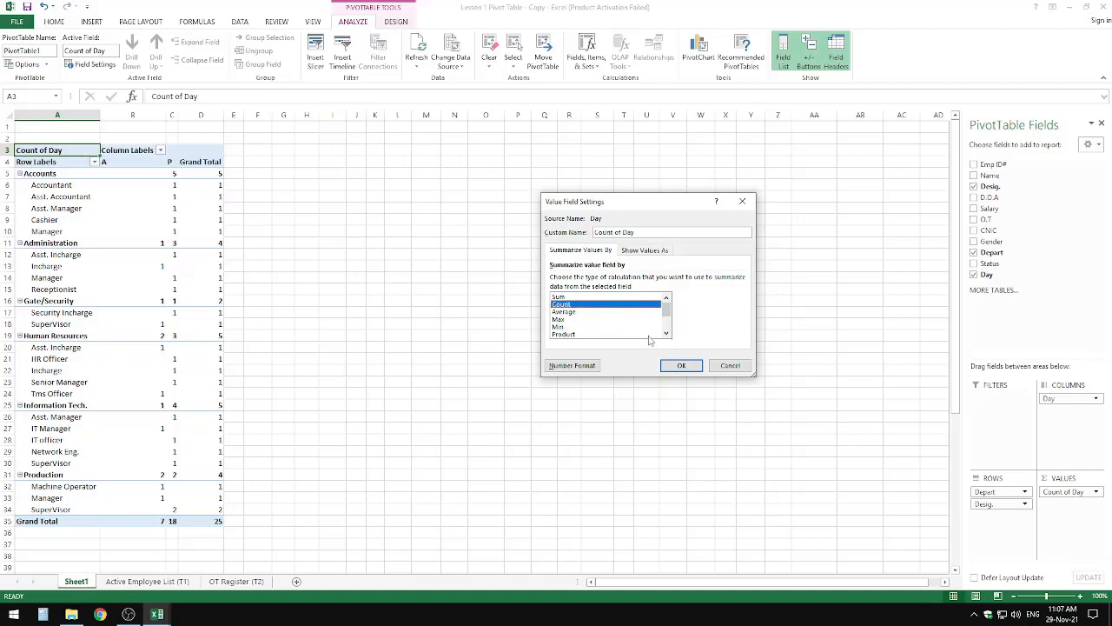
{"action": "left_click", "coordinate": [728, 366]}
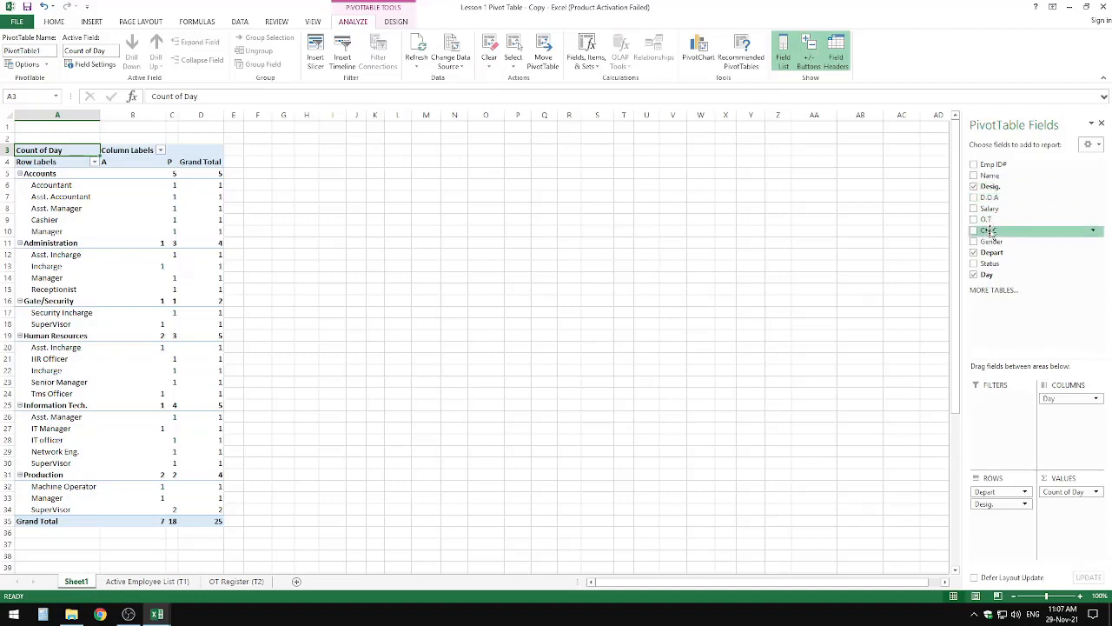
Step: Make Depart a report filter and filter the Desig. row labels to show only Accountant
{"action": "left_click_drag", "start_coordinate": [992, 252], "coordinate": [983, 425]}
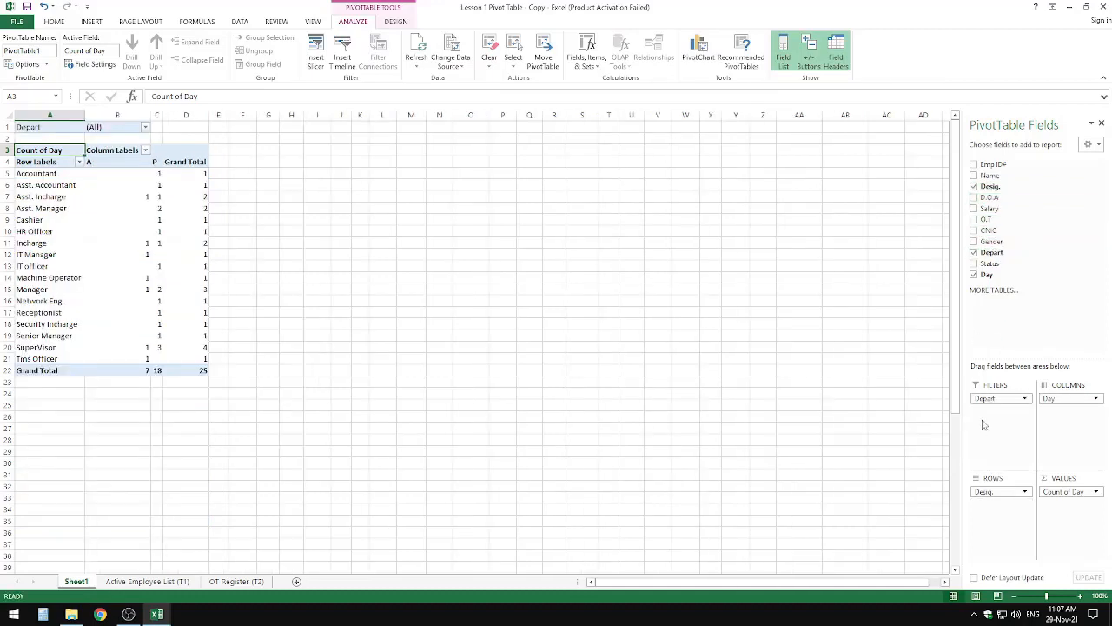
{"action": "left_click", "coordinate": [79, 163]}
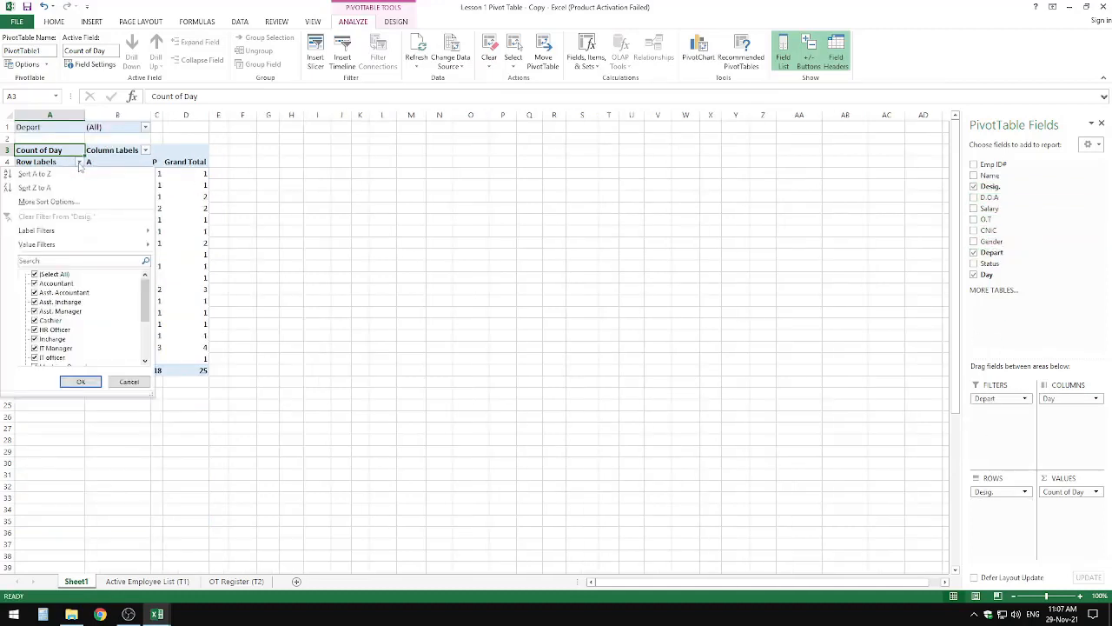
{"action": "left_click", "coordinate": [36, 274]}
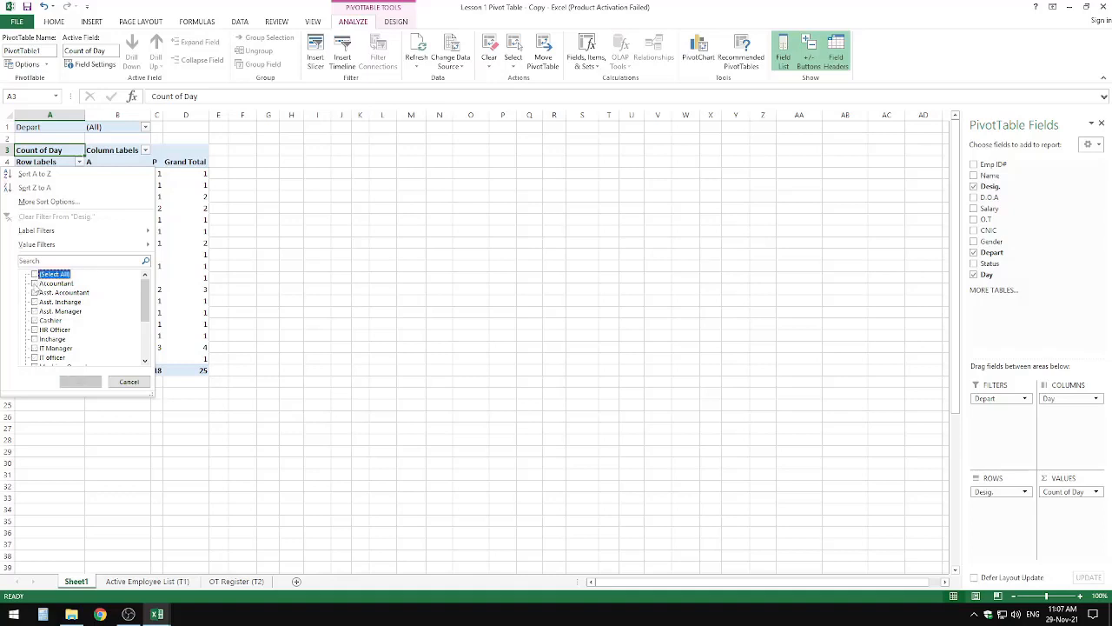
{"action": "left_click", "coordinate": [34, 284]}
{"action": "left_click", "coordinate": [80, 382]}
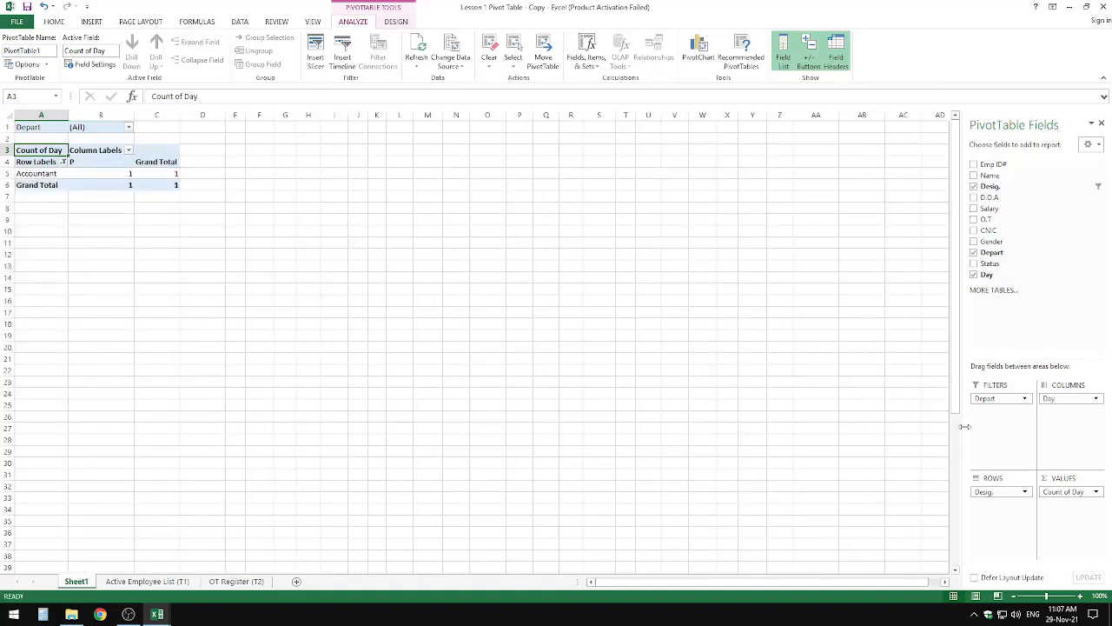
Step: Try Desig. as a second report filter, and return both fields to the rows with Depart above Desig
{"action": "left_click_drag", "start_coordinate": [1008, 489], "coordinate": [1000, 437]}
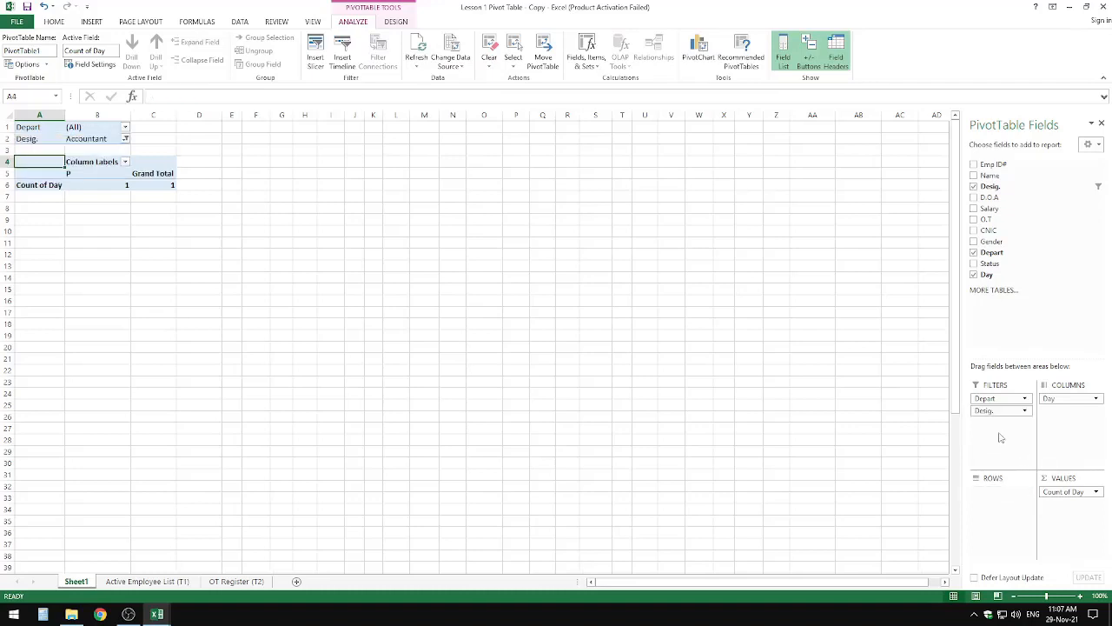
{"action": "left_click", "coordinate": [126, 128]}
{"action": "left_click", "coordinate": [126, 129]}
{"action": "left_click_drag", "start_coordinate": [1006, 252], "coordinate": [1000, 491]}
{"action": "left_click_drag", "start_coordinate": [1000, 400], "coordinate": [1001, 506]}
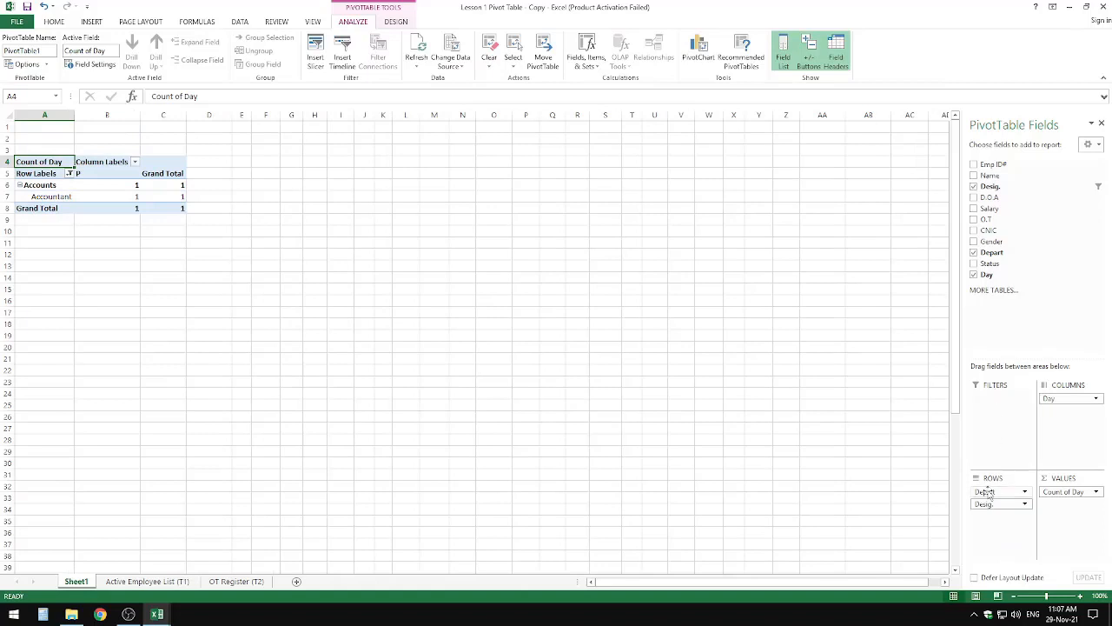
Step: Check the Depart row label filter choices and remove Desig. and Depart from the PivotTable rows
{"action": "left_click", "coordinate": [69, 174]}
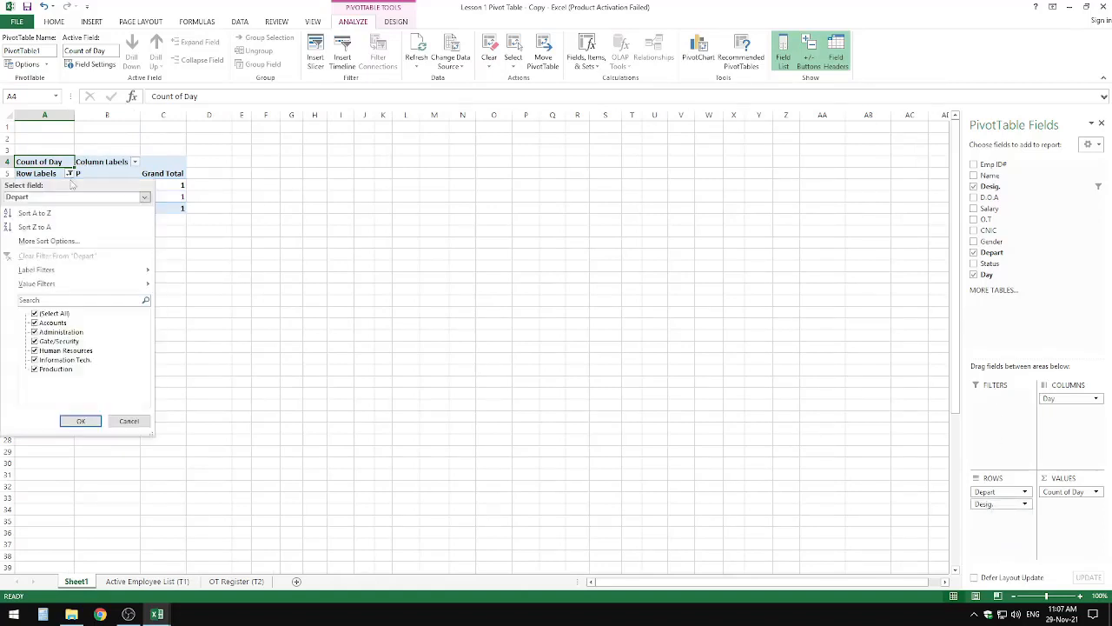
{"action": "left_click", "coordinate": [81, 421]}
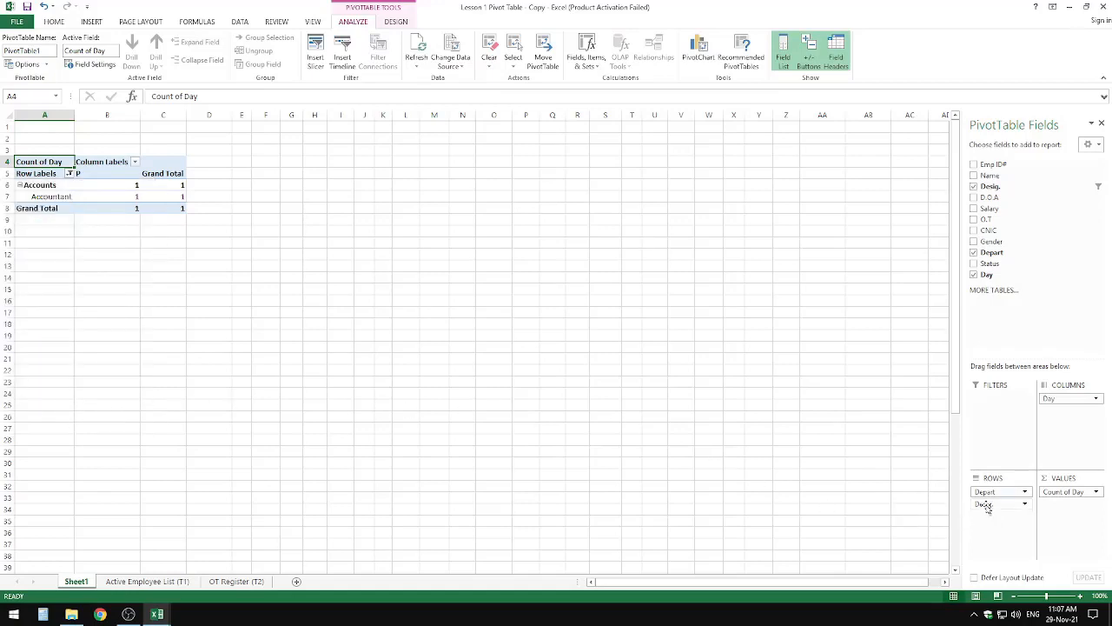
{"action": "left_click_drag", "start_coordinate": [988, 506], "coordinate": [688, 375]}
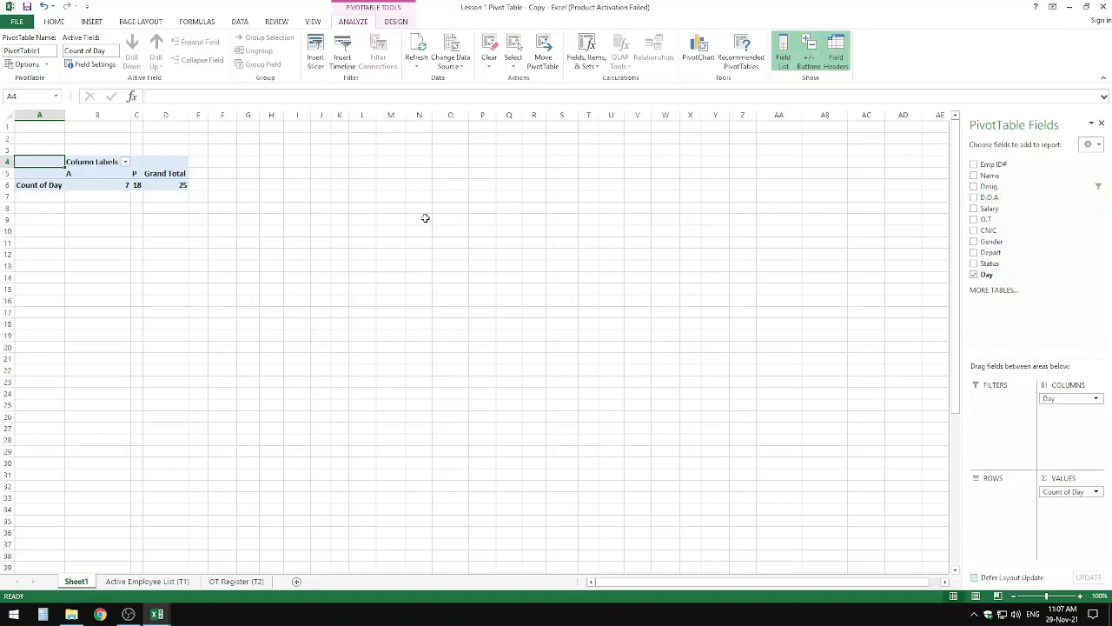
Step: Add Depart to the PivotTable rows and place Desig. below it
{"action": "right_click", "coordinate": [75, 580]}
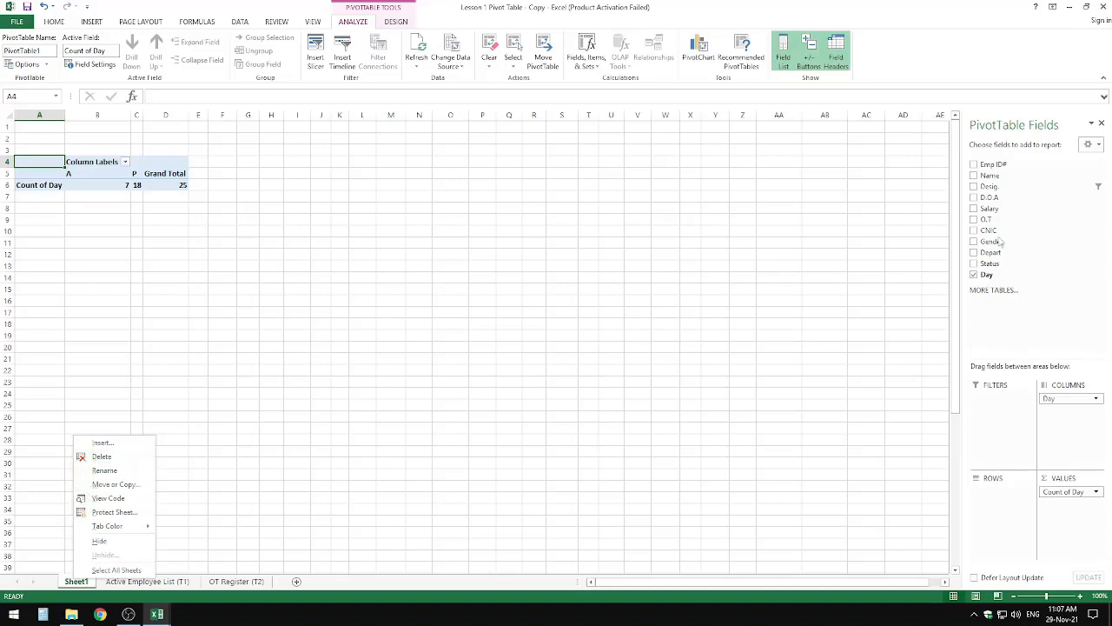
{"action": "left_click", "coordinate": [989, 186]}
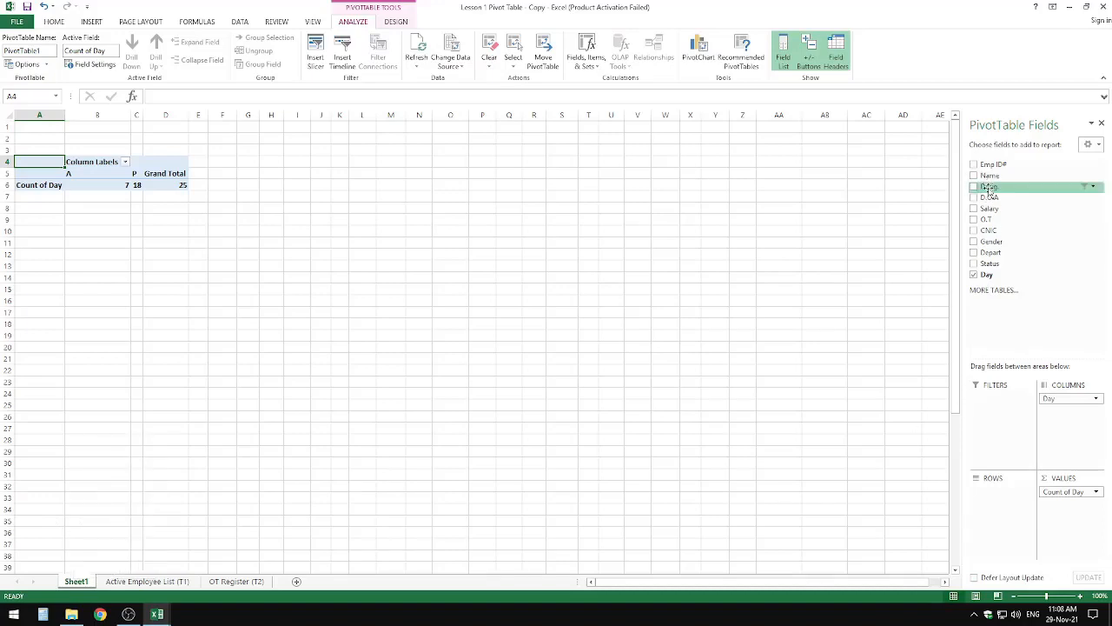
{"action": "left_click_drag", "start_coordinate": [990, 252], "coordinate": [999, 505]}
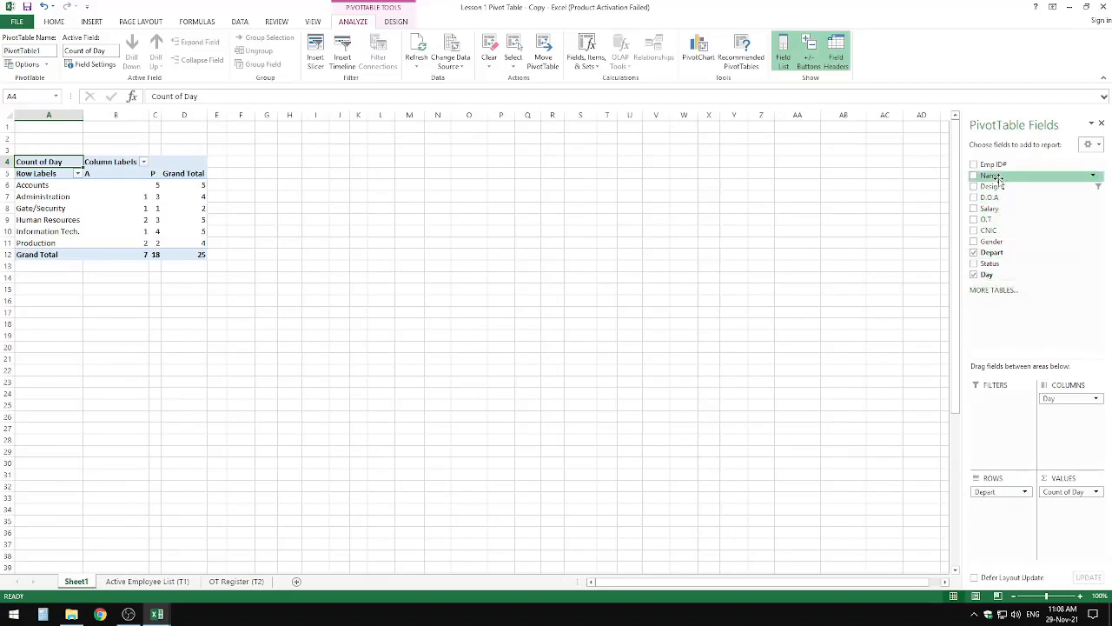
{"action": "left_click_drag", "start_coordinate": [990, 186], "coordinate": [994, 509]}
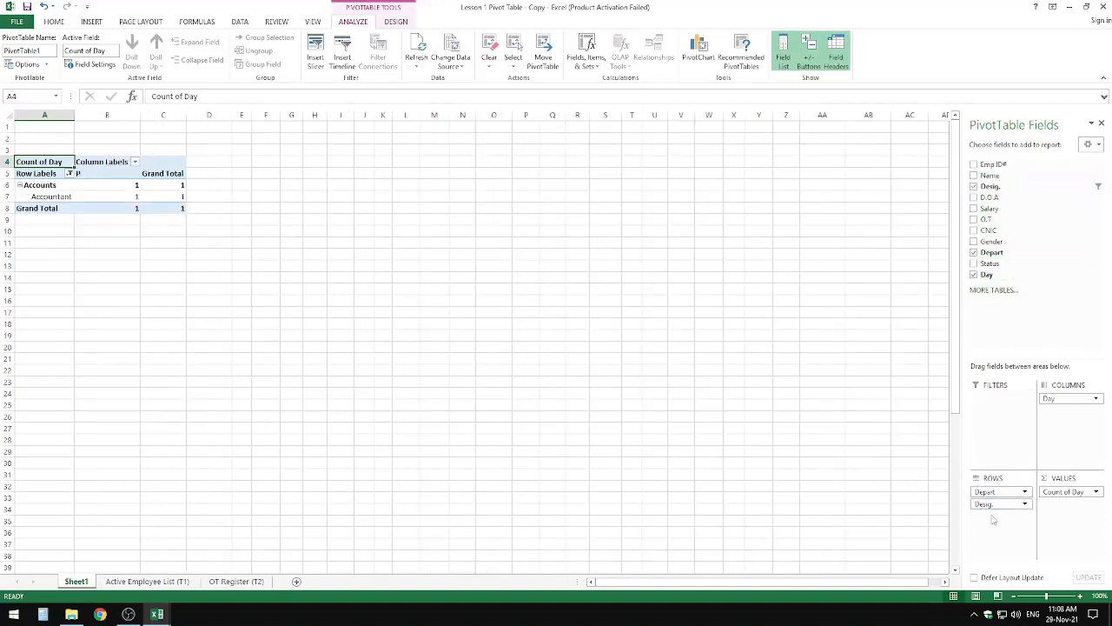
Step: Check the filter choices of the row labels and of the Day column labels, accepting all Day values
{"action": "left_click_drag", "start_coordinate": [76, 174], "coordinate": [73, 178]}
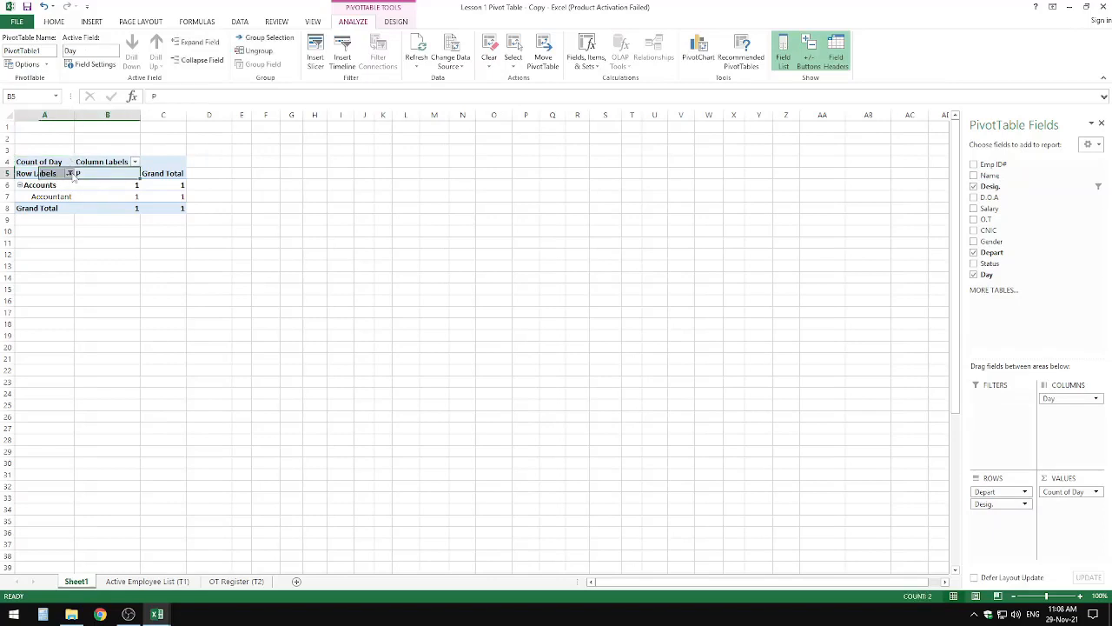
{"action": "left_click", "coordinate": [70, 174]}
{"action": "left_click", "coordinate": [113, 163]}
{"action": "left_click", "coordinate": [113, 163]}
{"action": "left_click", "coordinate": [134, 162]}
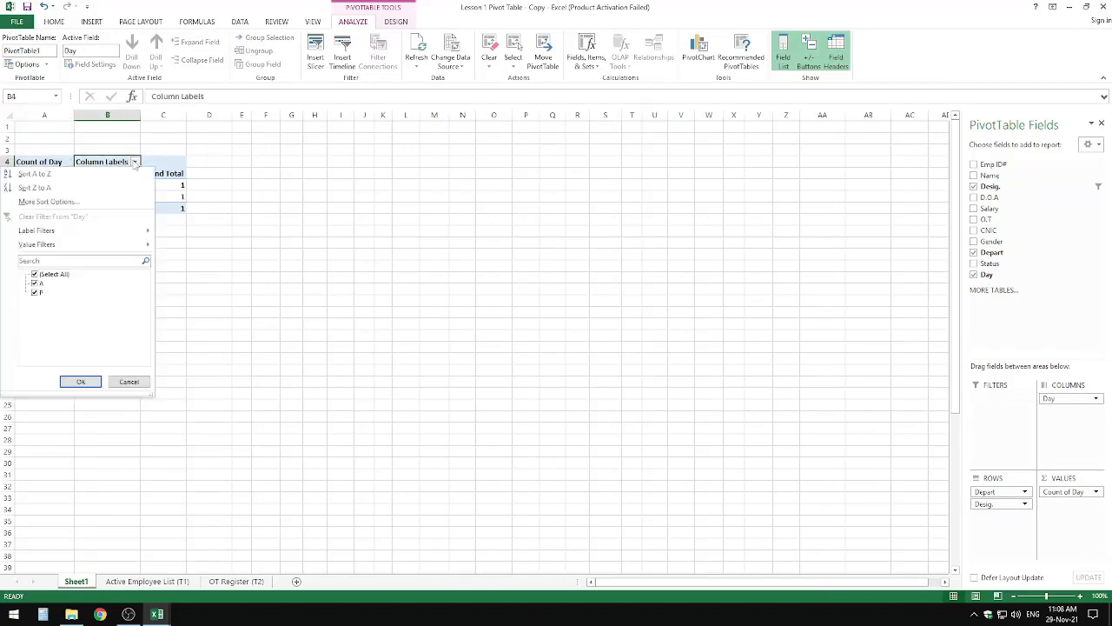
{"action": "left_click", "coordinate": [61, 282]}
{"action": "left_click", "coordinate": [81, 381]}
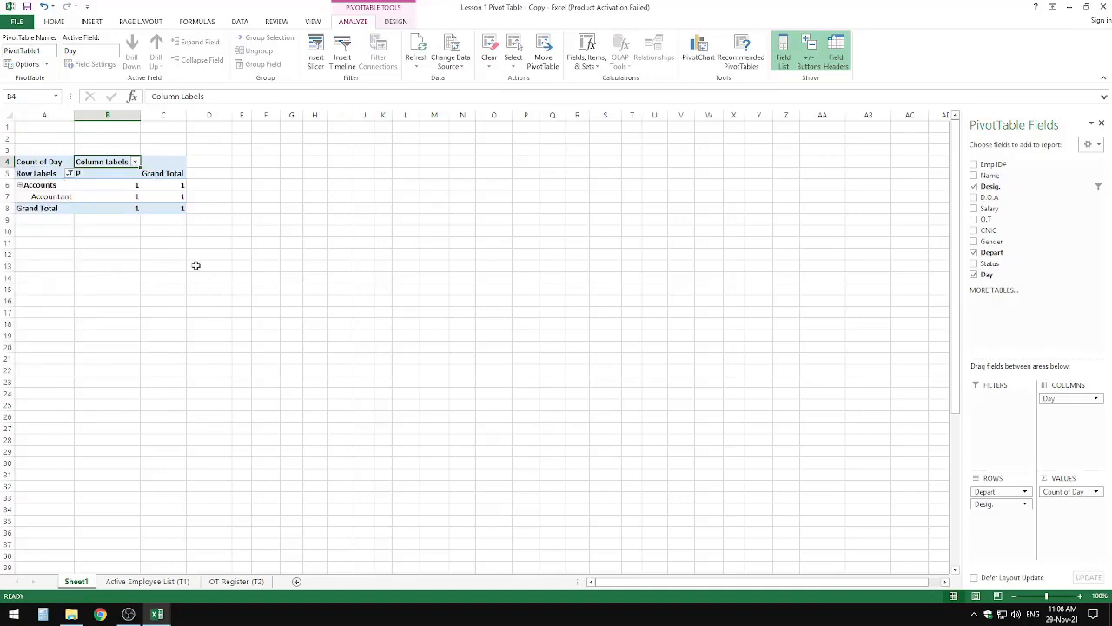
Step: Clear all filters from the PivotTable so every designation is included under its department
{"action": "left_click", "coordinate": [170, 195]}
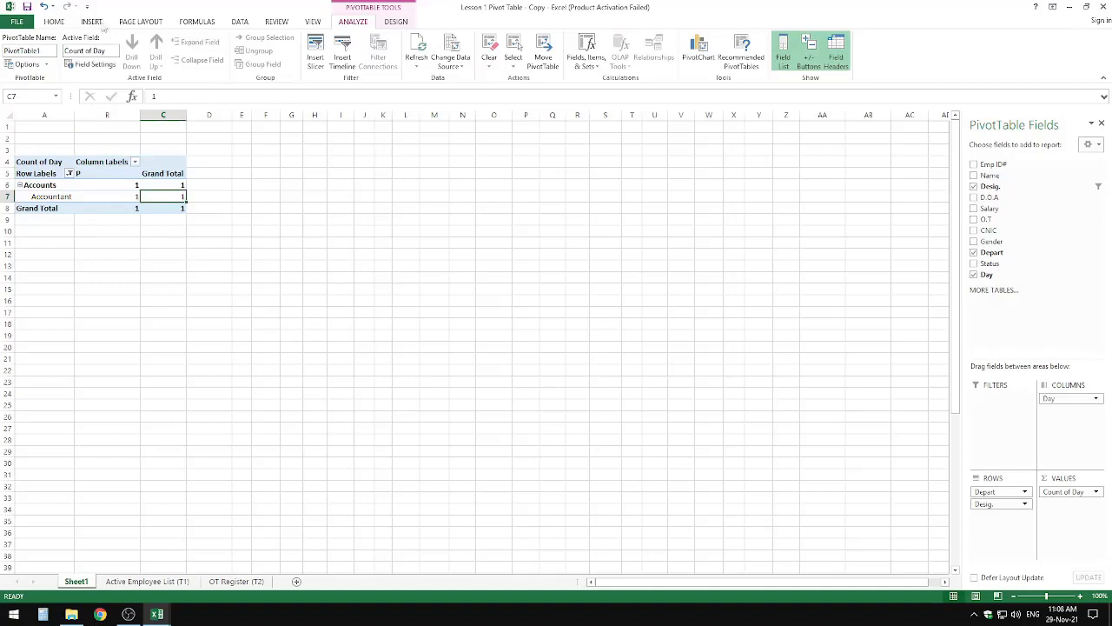
{"action": "left_click", "coordinate": [68, 22]}
{"action": "left_click", "coordinate": [1008, 53]}
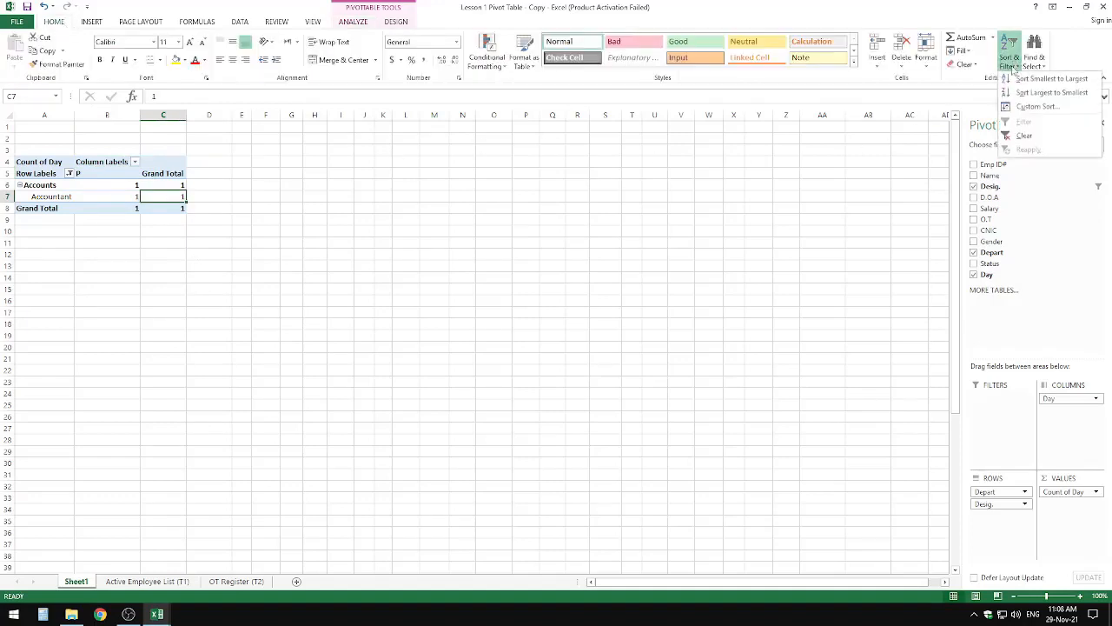
{"action": "left_click", "coordinate": [1023, 136]}
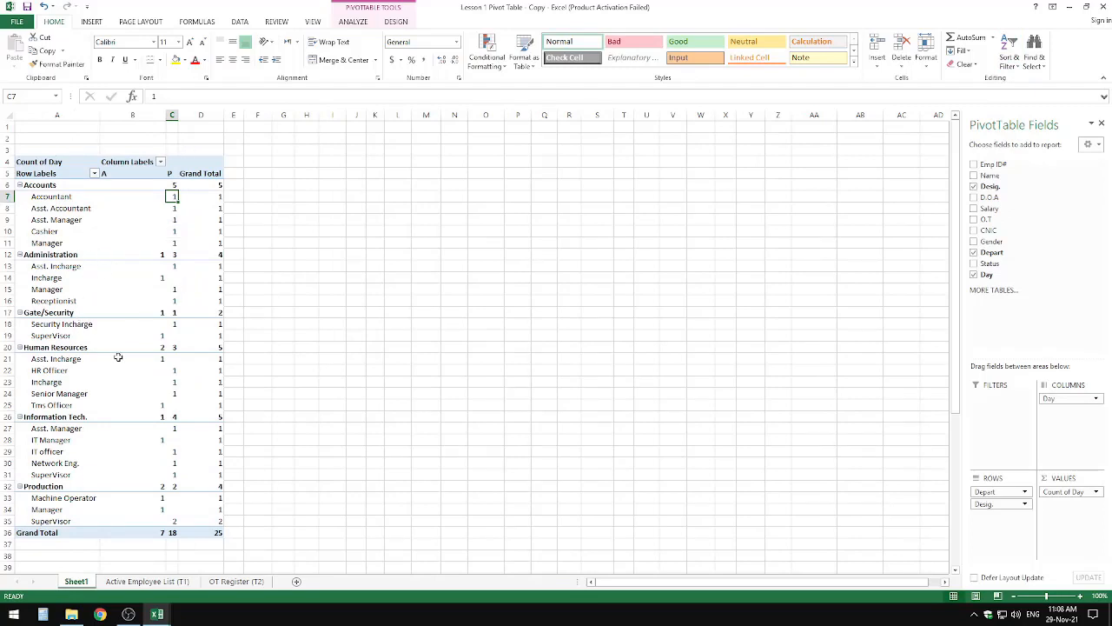
{"action": "left_click", "coordinate": [128, 614]}
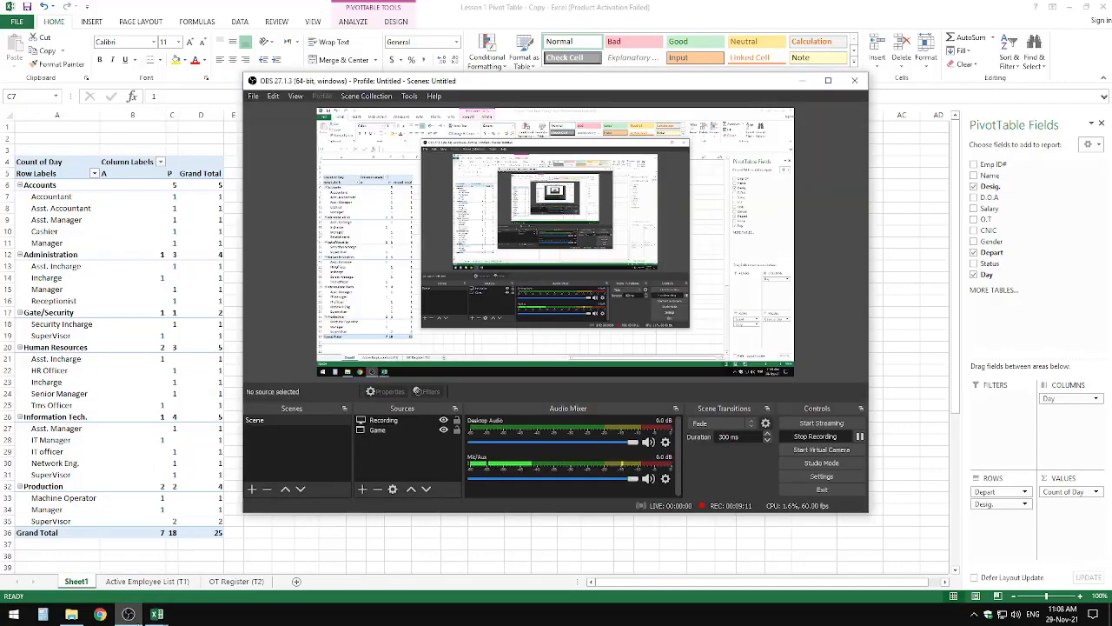
{"action": "left_click", "coordinate": [128, 615]}
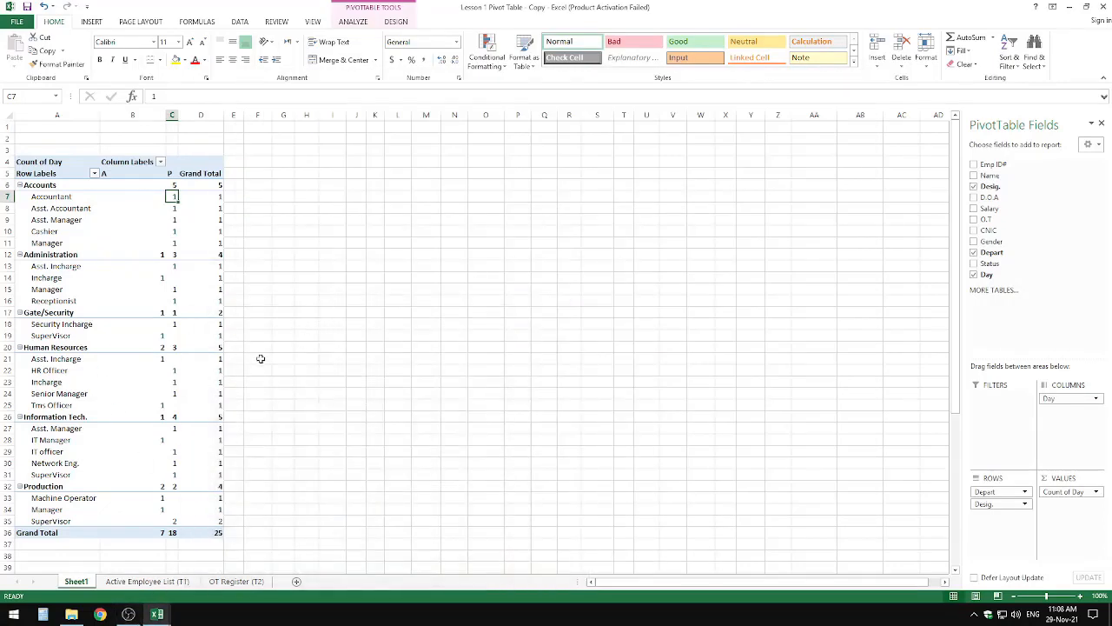
{"action": "scroll", "coordinate": [260, 391], "scroll_direction": "down", "scroll_amount": 4}
{"action": "scroll", "coordinate": [260, 396], "scroll_direction": "up", "scroll_amount": 4}
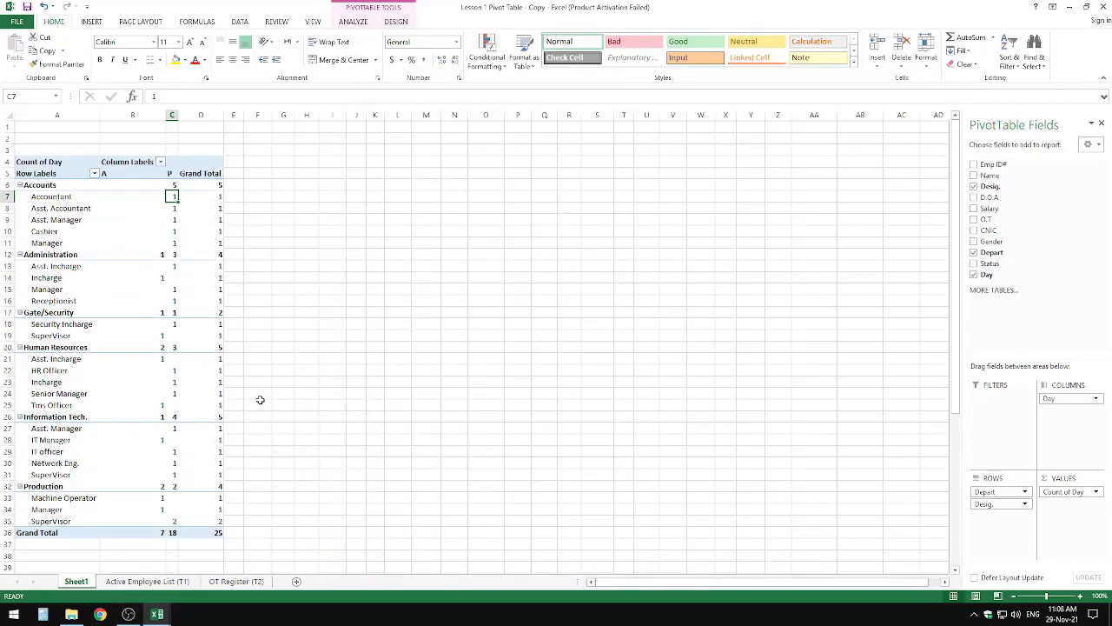